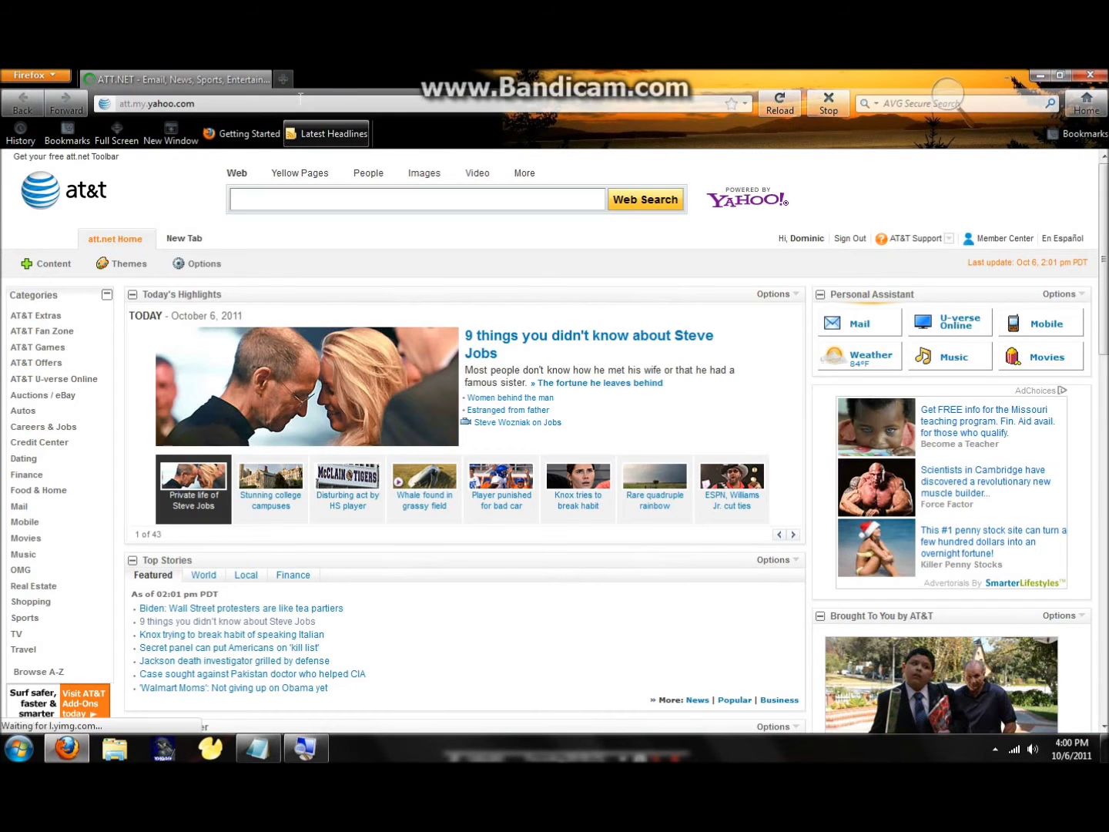
click(299, 99)
text(google.com)
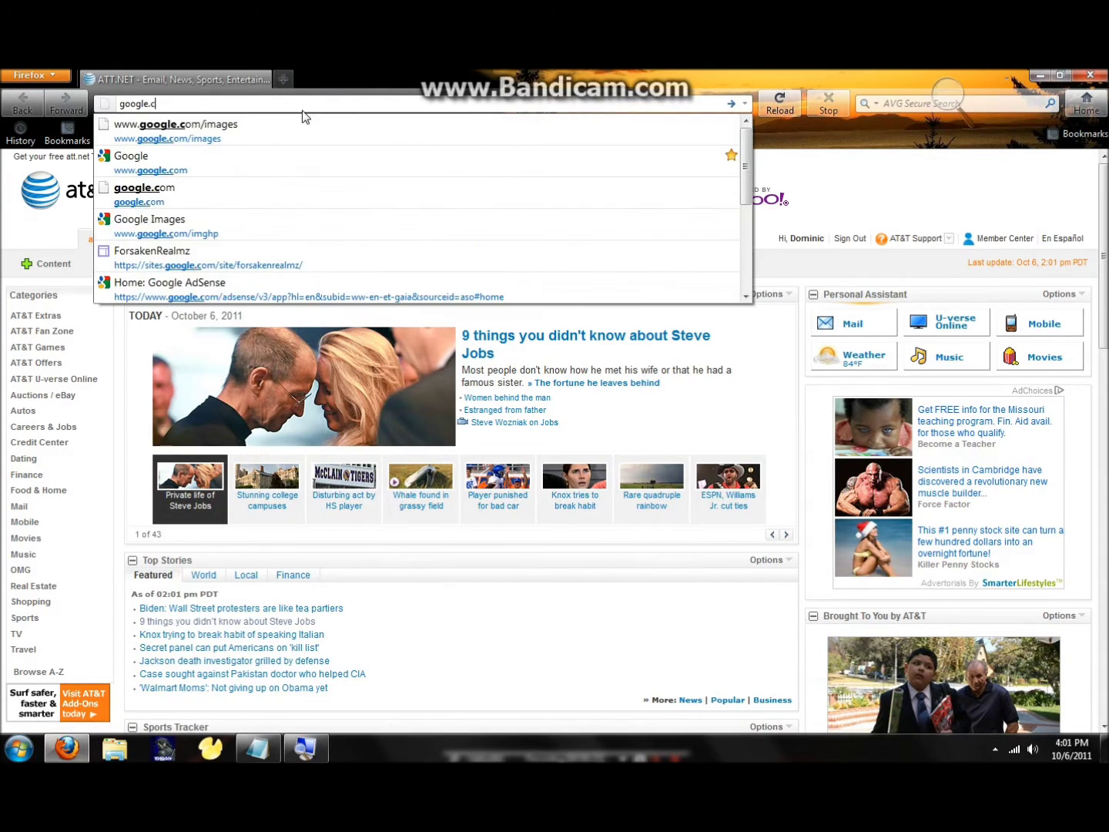
key(Return)
text(http://adf.ly/34oxG)
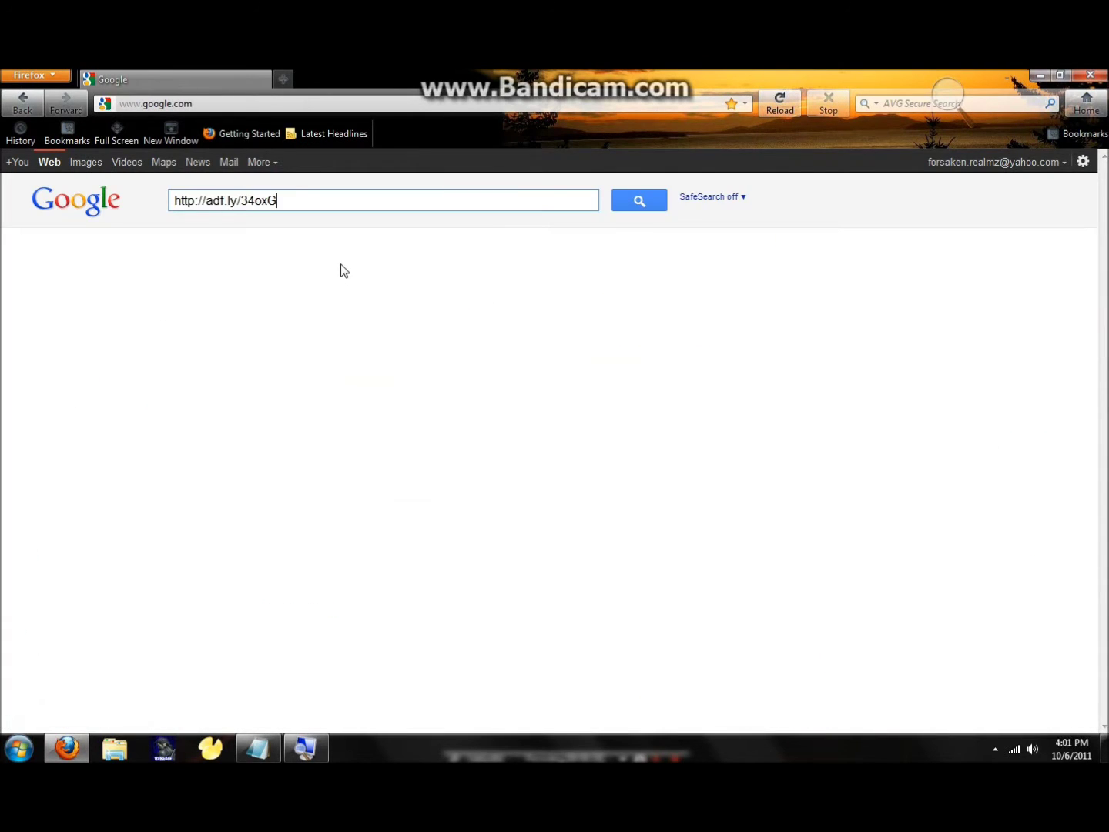
click(290, 106)
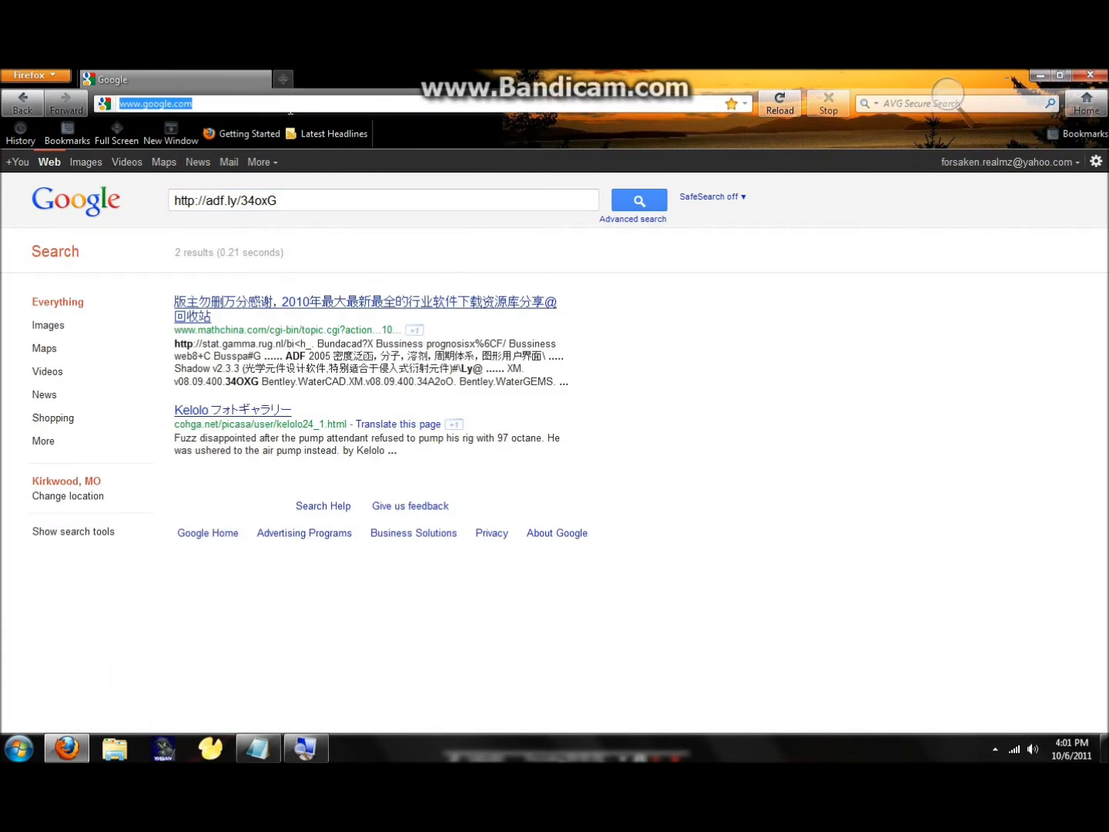
text(http://adf.ly/34oxG)
key(Return)
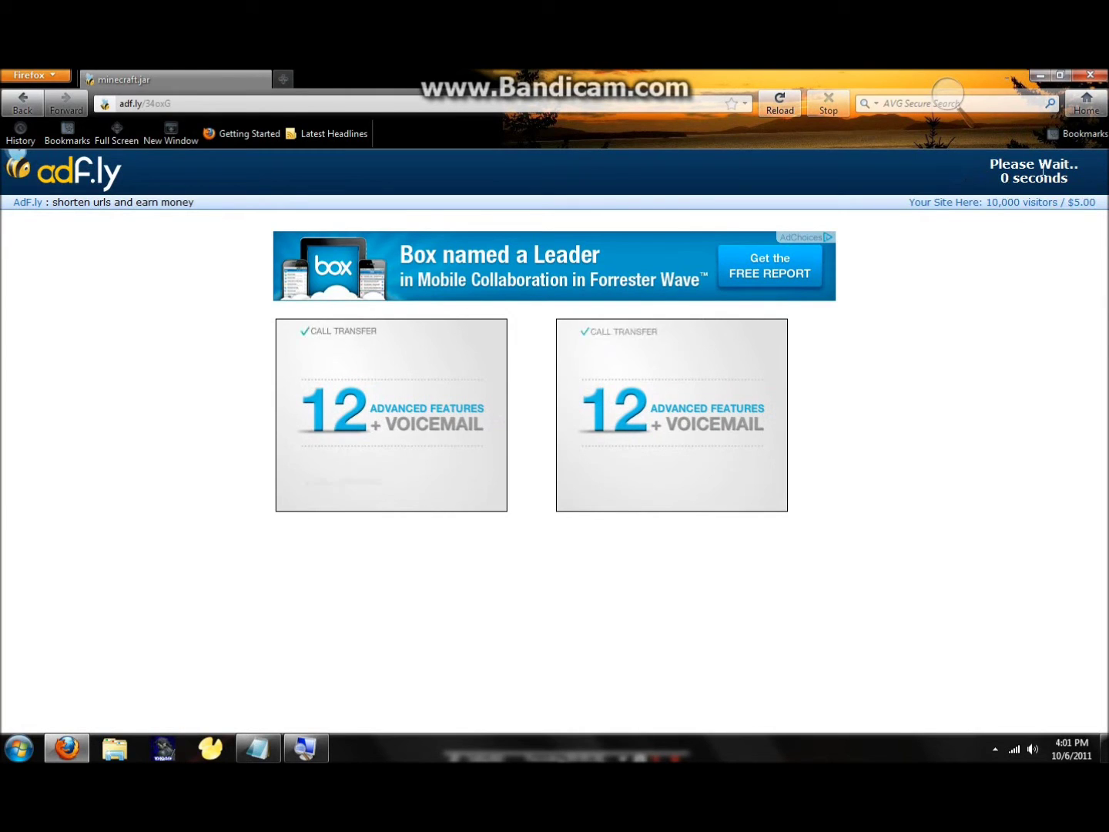
click(1026, 177)
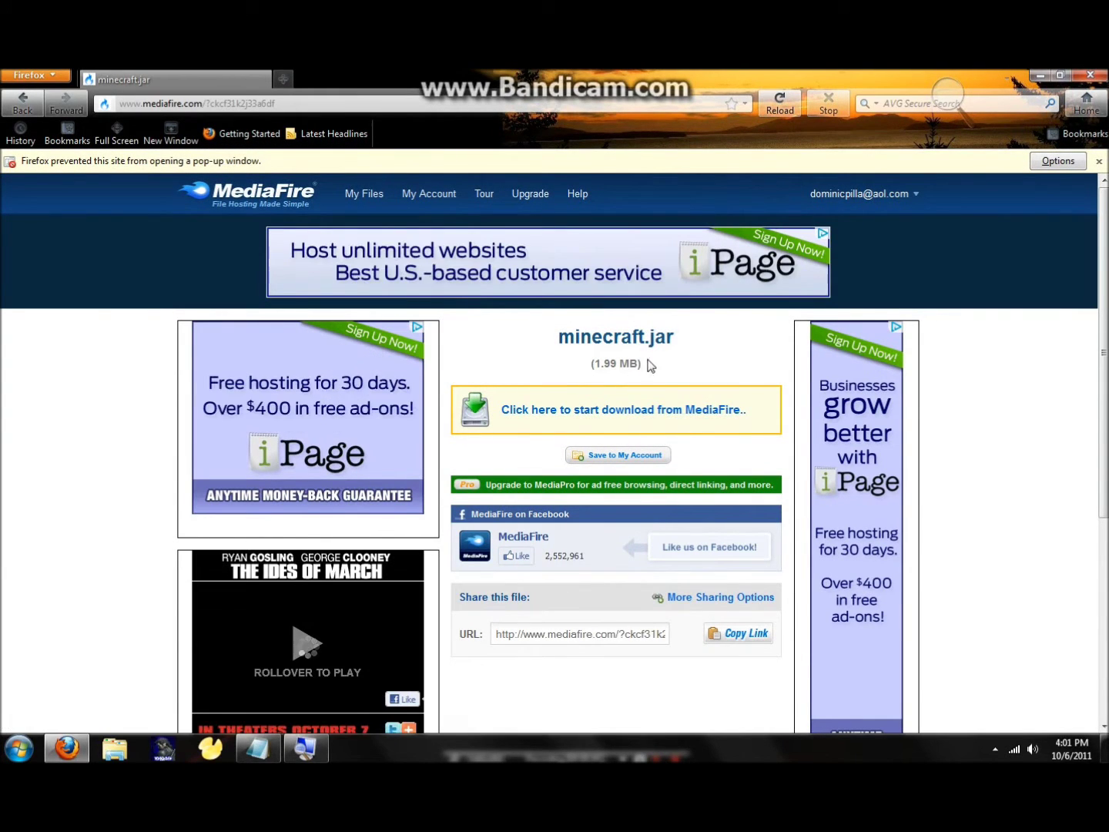
Download and save minecraft.jar from MediaFire, and clear the download list
click(602, 408)
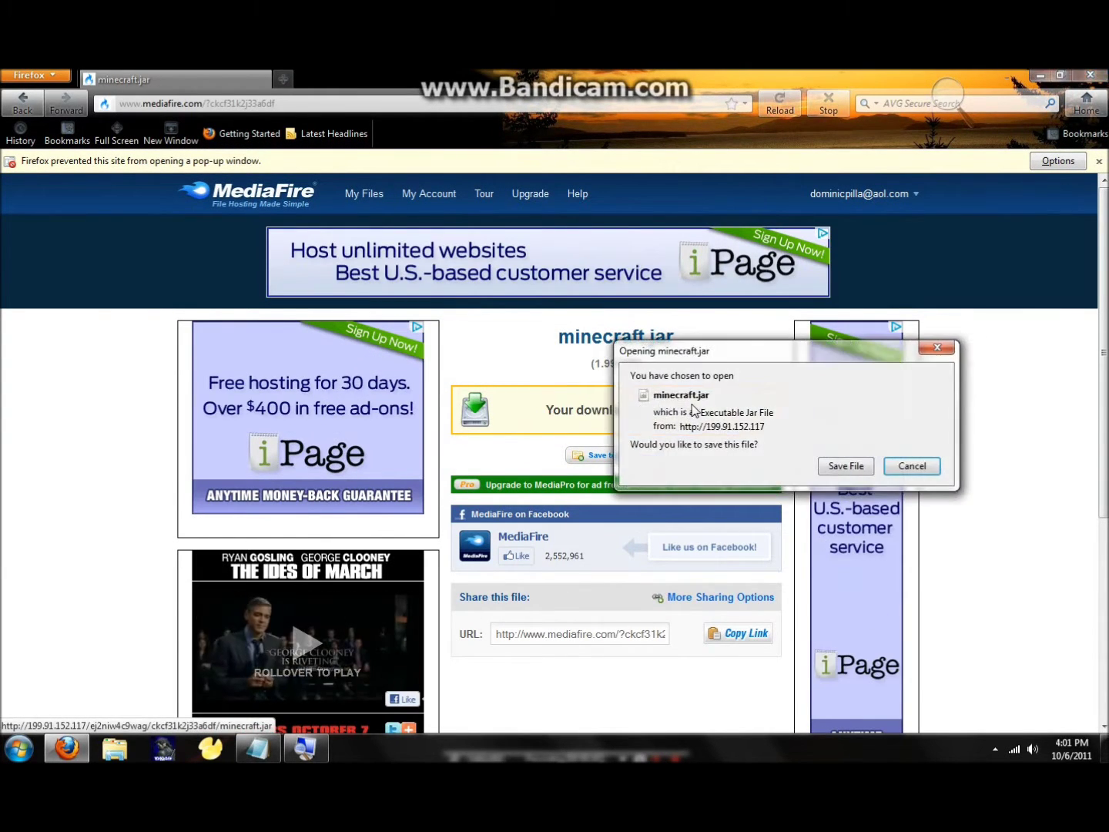
click(837, 466)
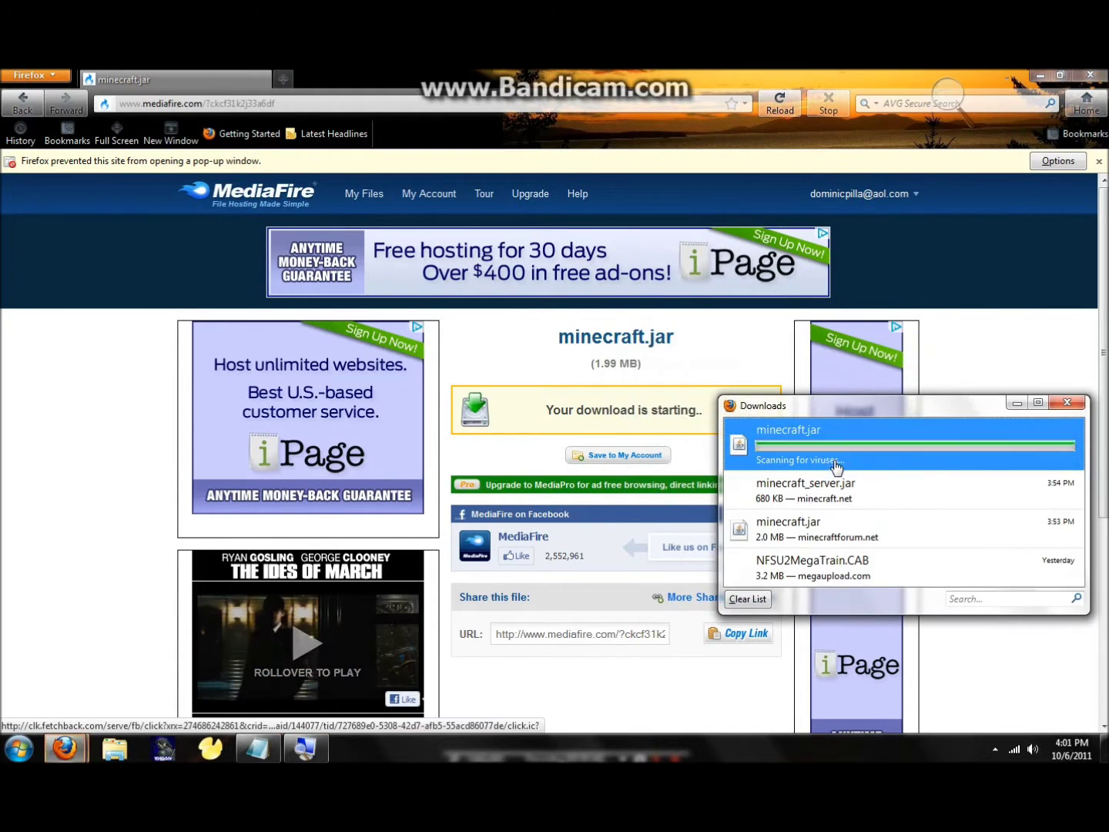
click(747, 600)
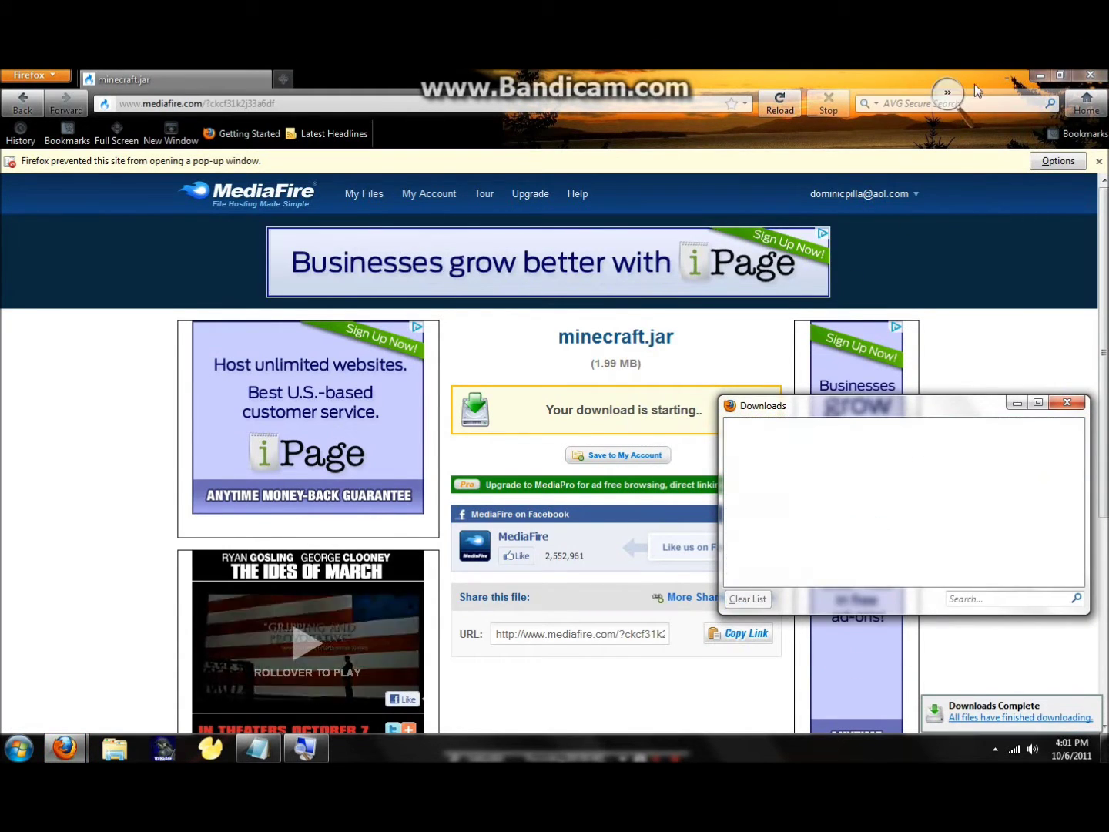
Minimize the browser and move the notes window aside to reach the downloaded minecraft file on the desktop
click(1040, 75)
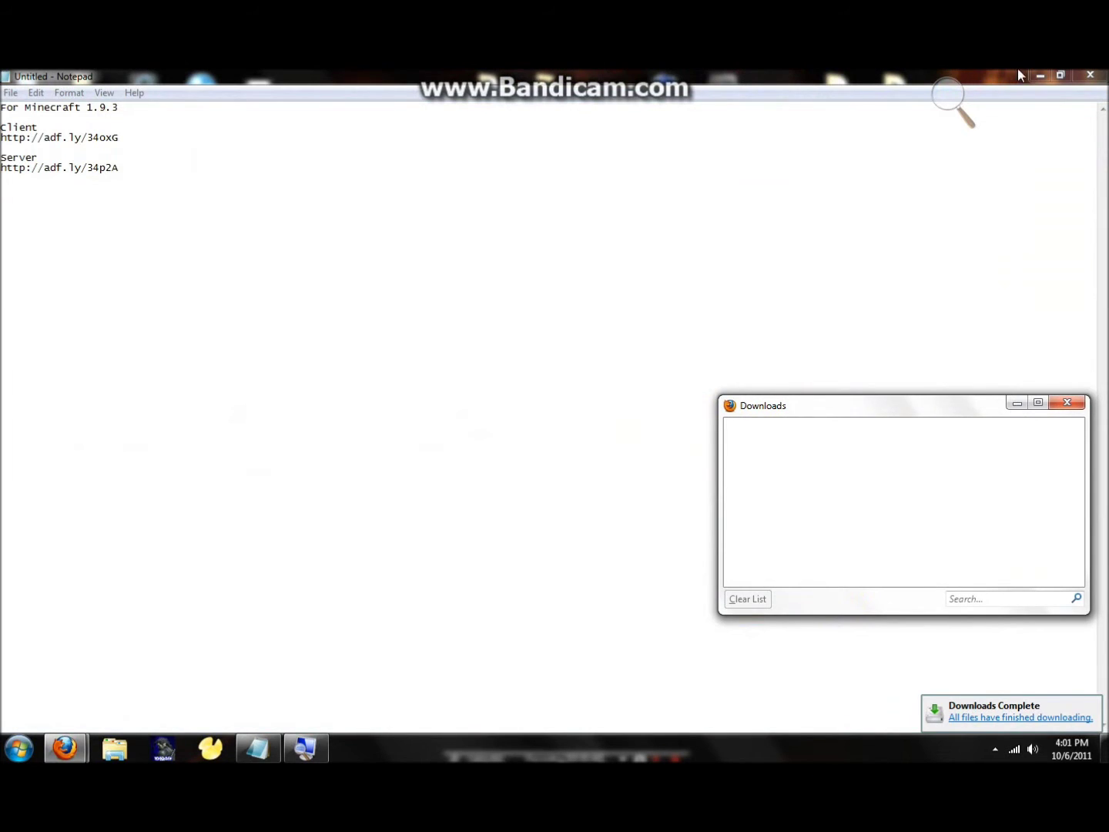
drag(1001, 78, 1108, 219)
click(317, 239)
Search for %appdata% in Windows and open the Roaming folder
click(18, 747)
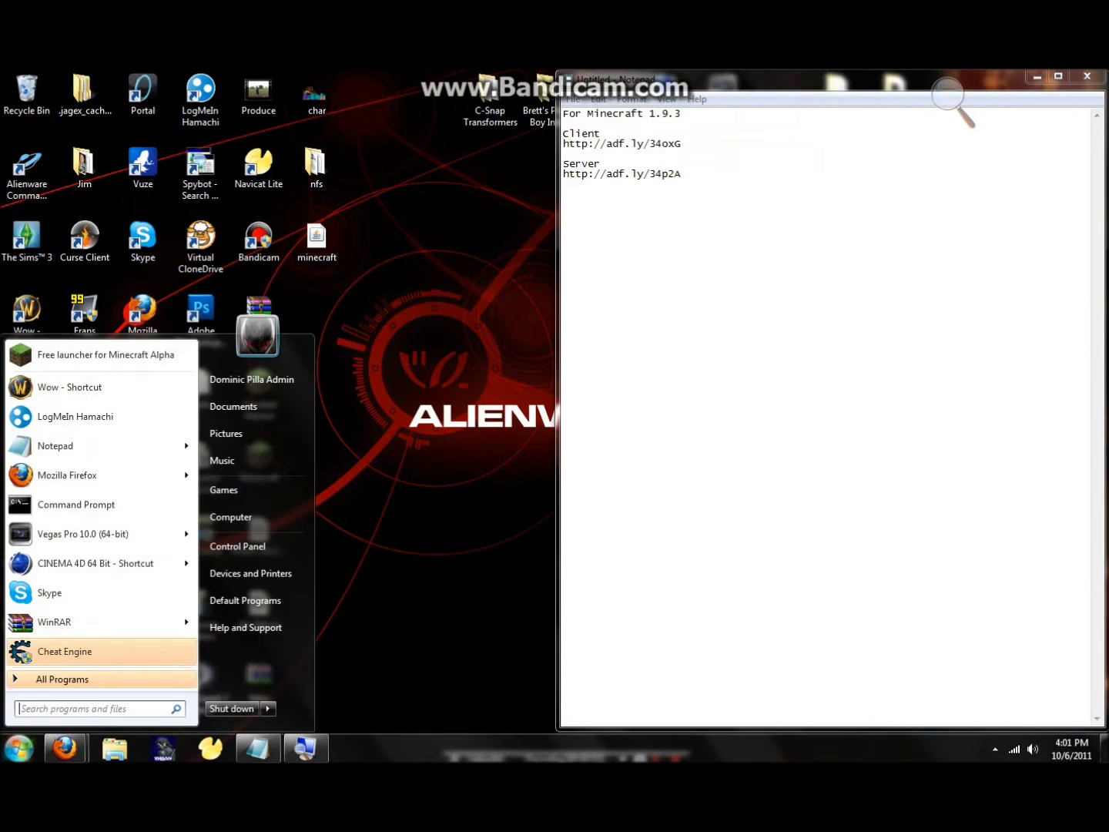
text(%)
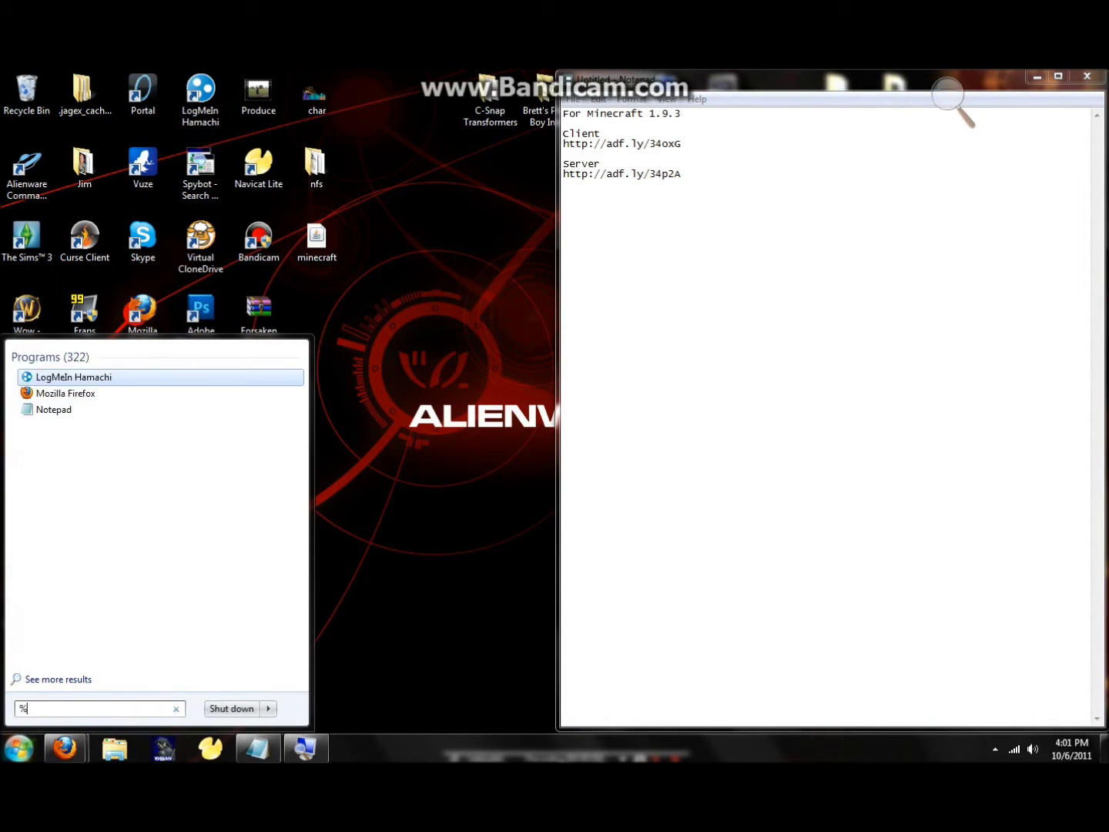
text(appdat)
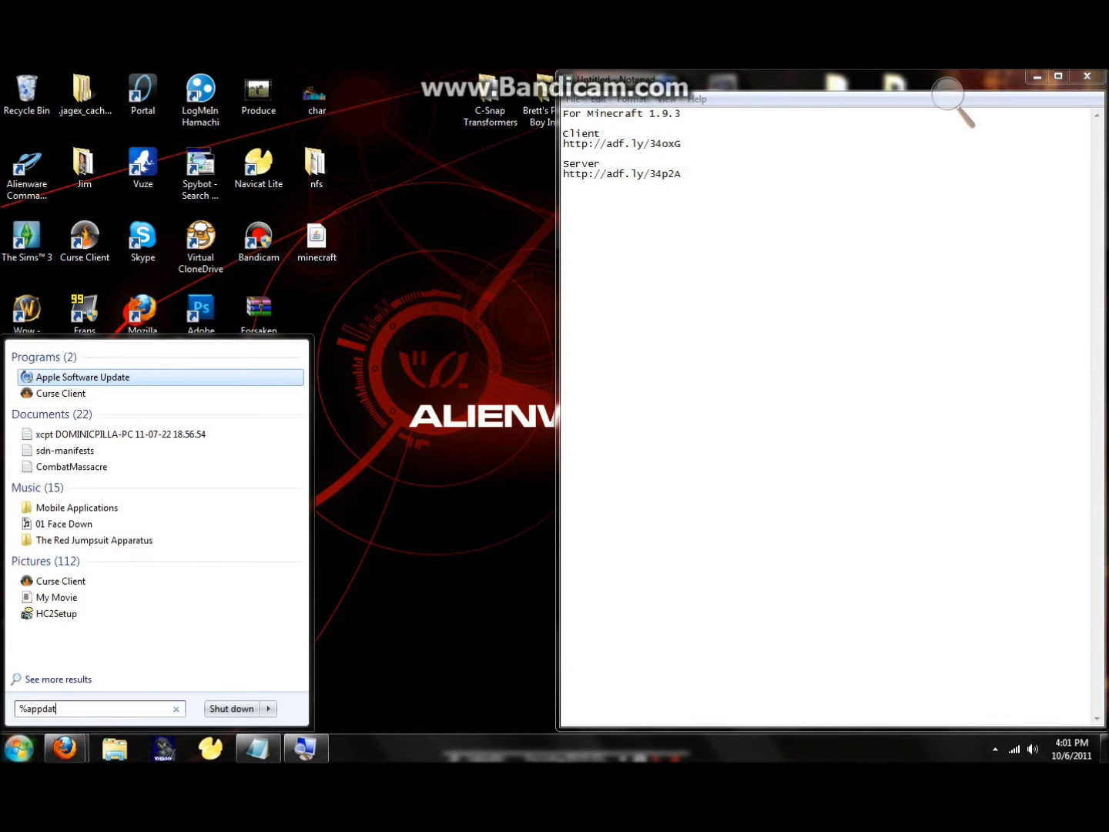
text(a%)
key(Return)
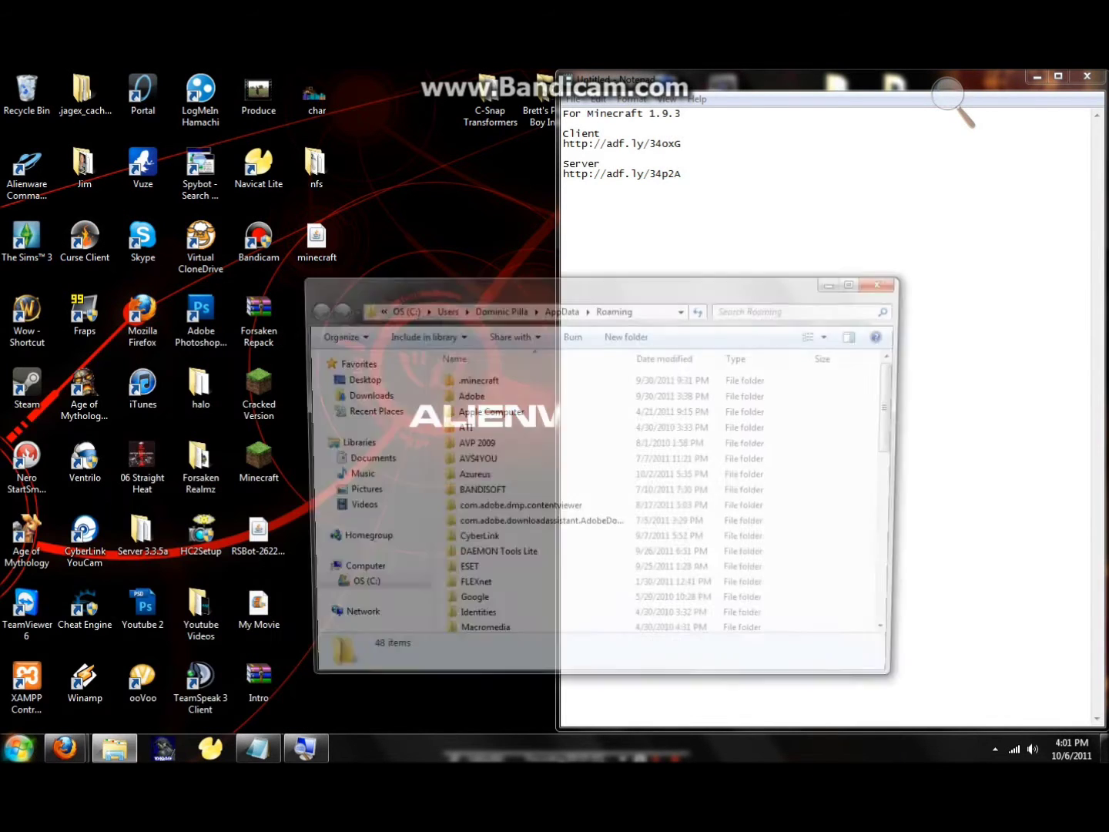
Magnify the screen to 200% and open the bin folder inside .minecraft
double_click(500, 378)
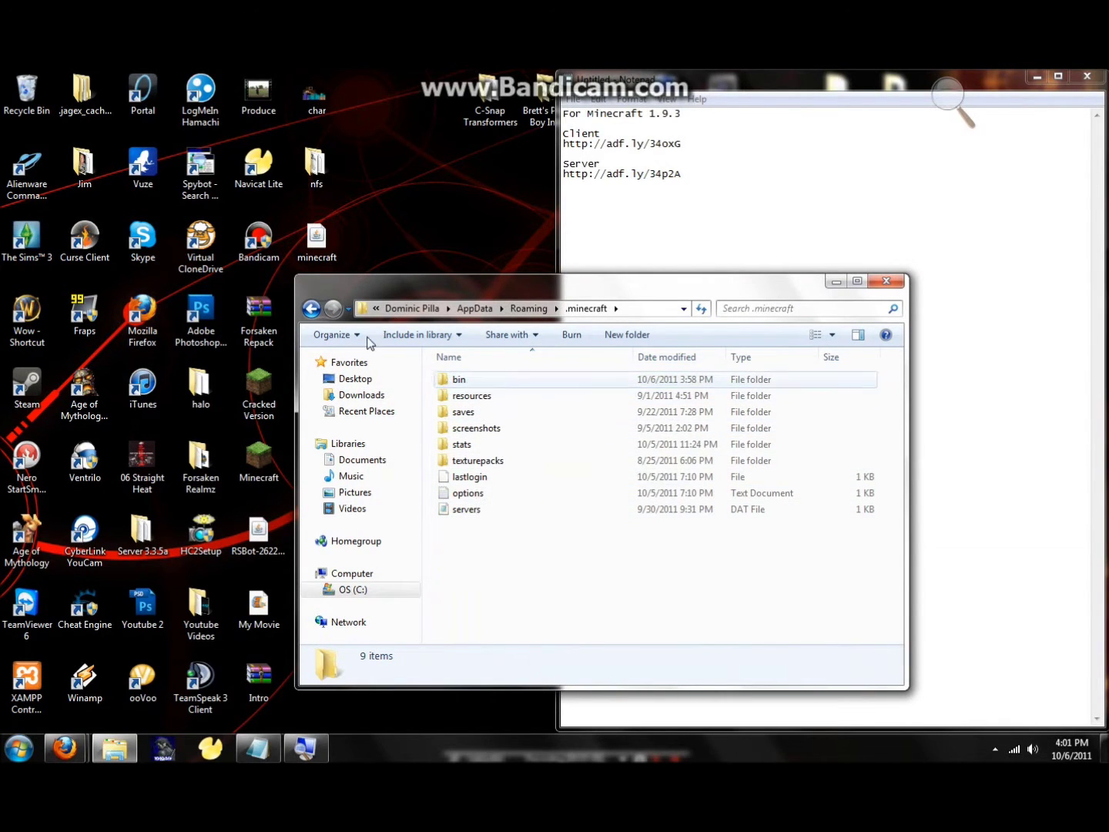
click(310, 309)
click(305, 748)
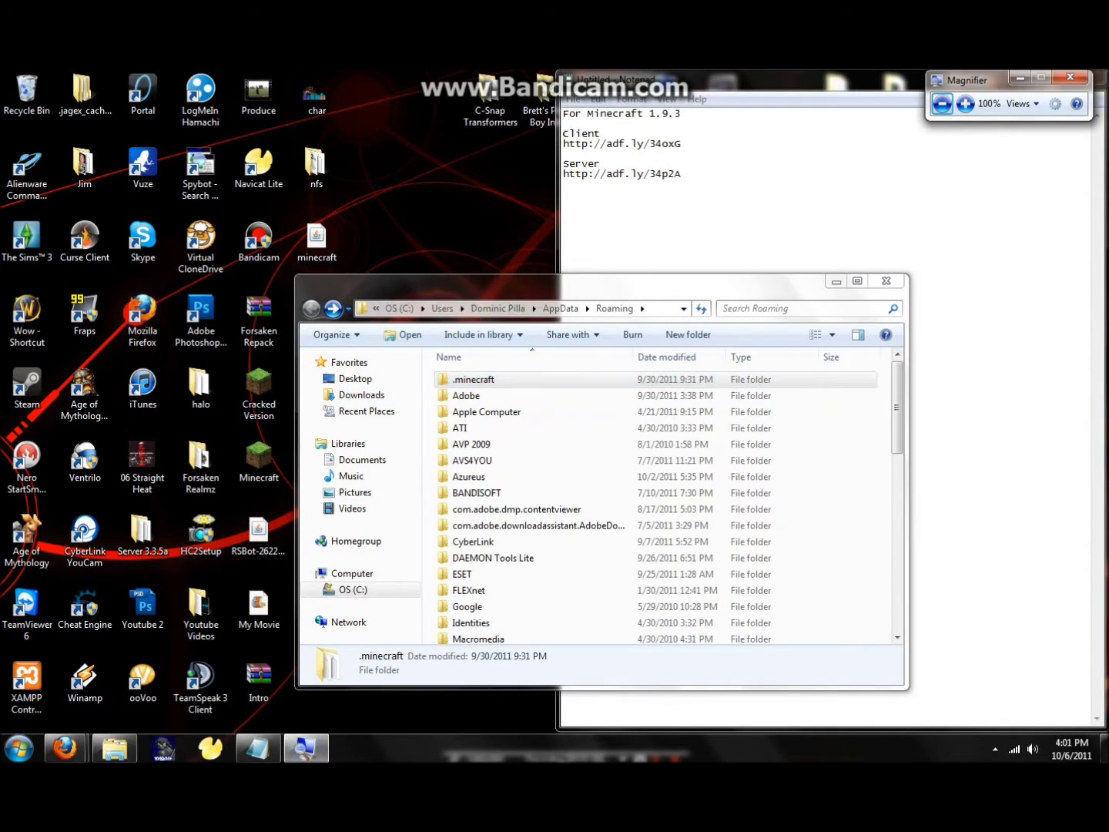
click(966, 106)
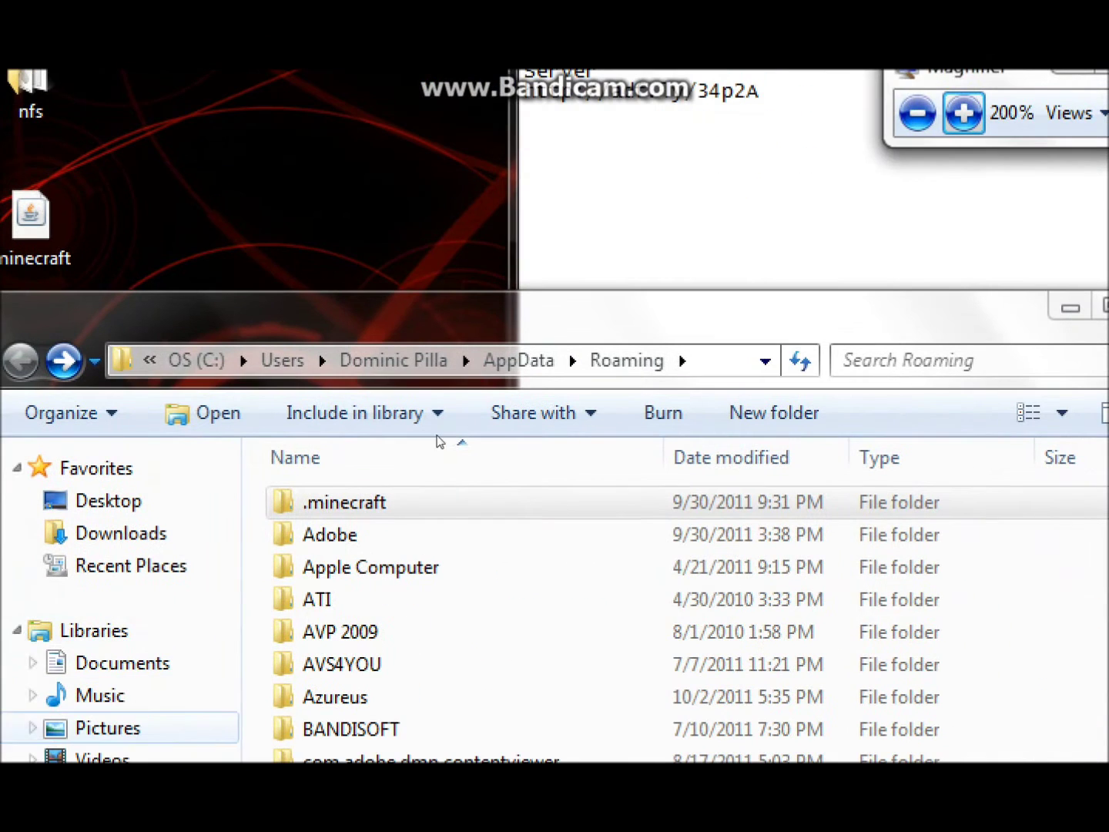
click(470, 384)
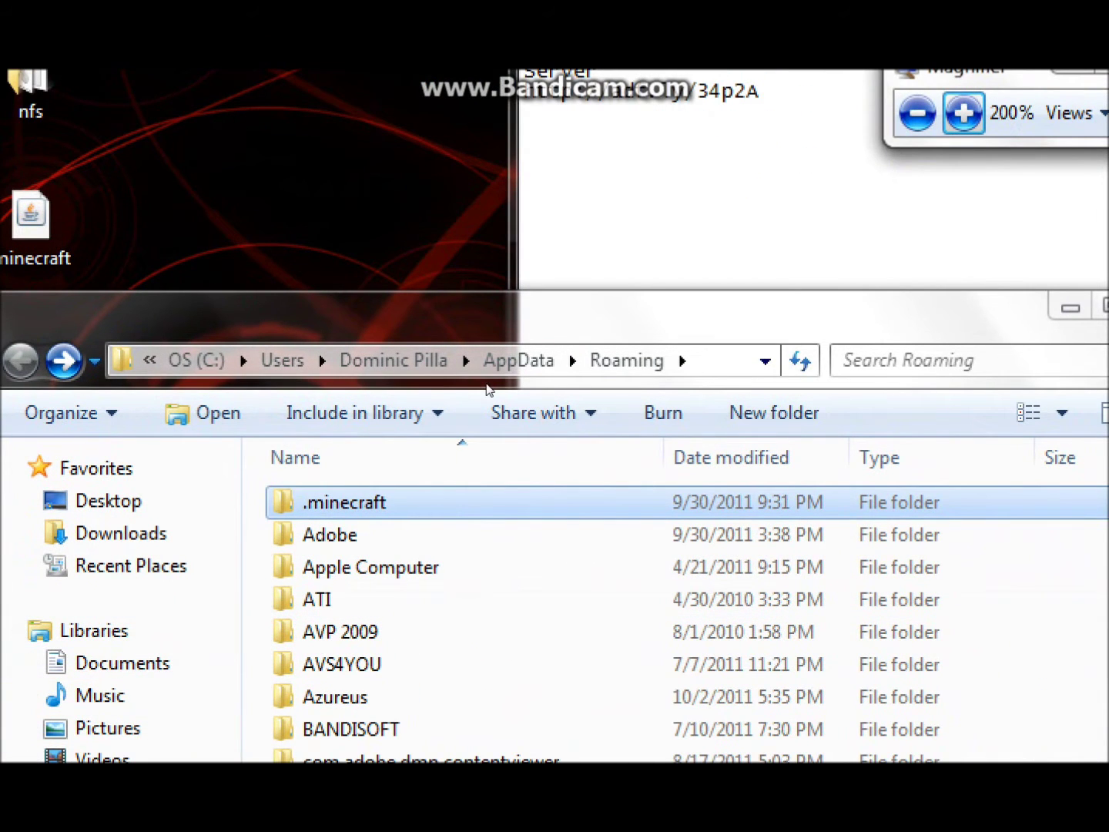
key(Return)
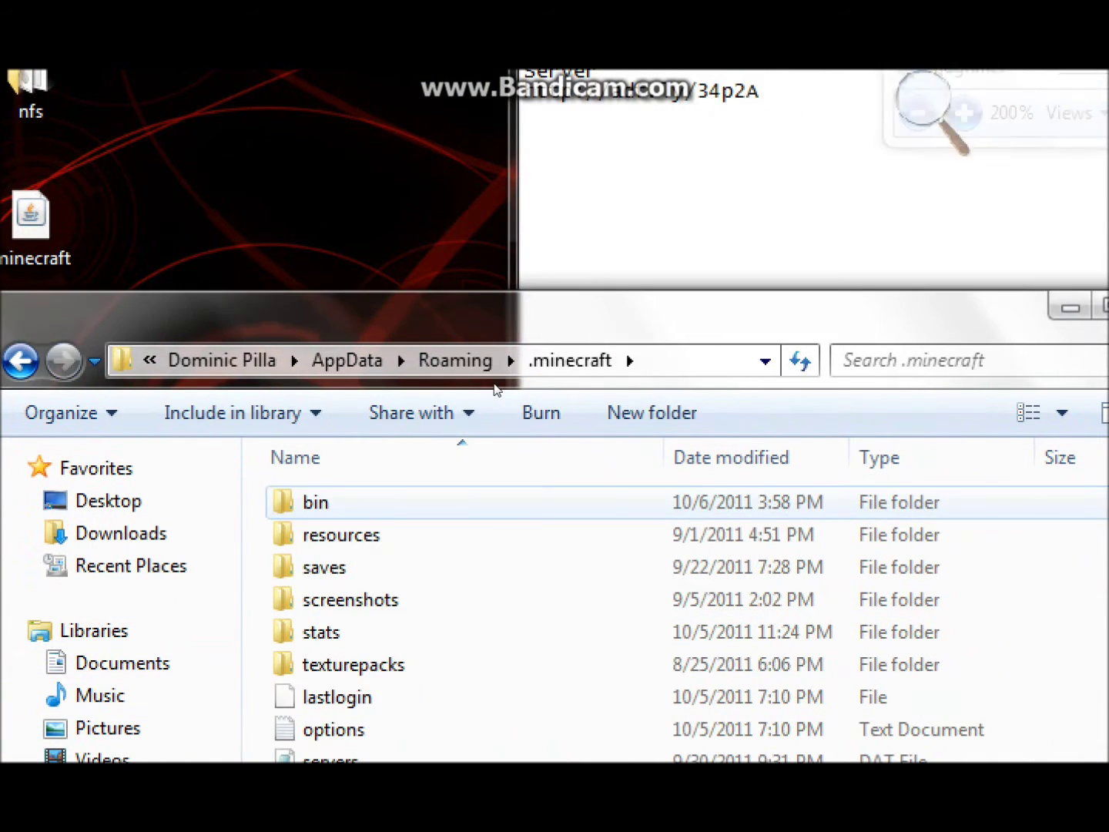
key(Return)
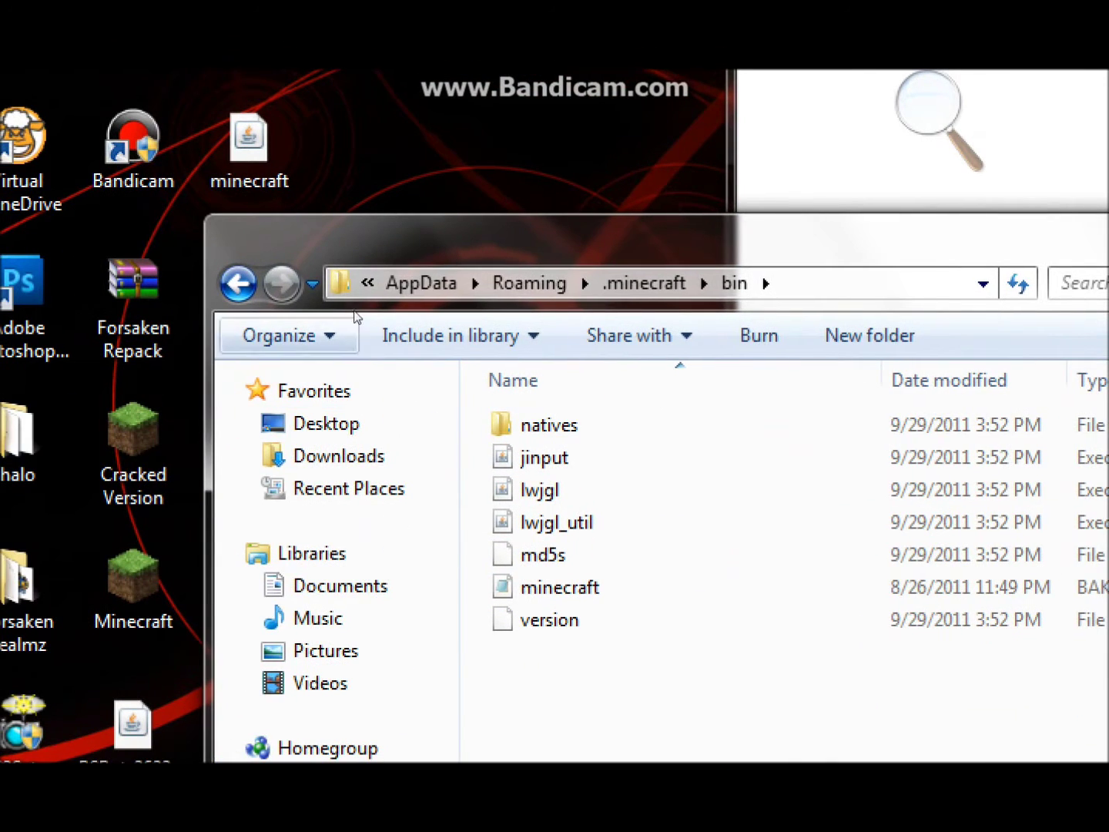
Move the downloaded minecraft jar from the desktop into the bin folder, and return the magnification to 100%
mouse_move(298, 232)
mouse_down()
mouse_move(428, 226)
mouse_move(318, 239)
mouse_up()
drag(248, 148, 488, 523)
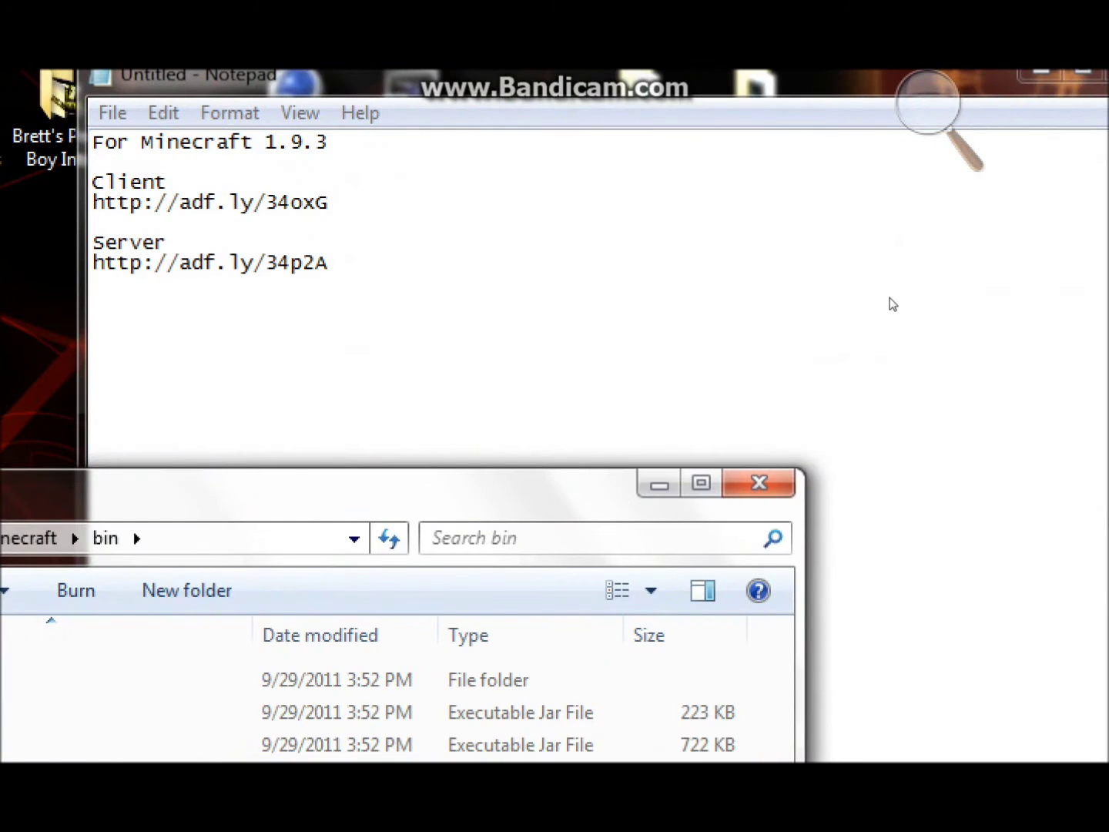
click(758, 482)
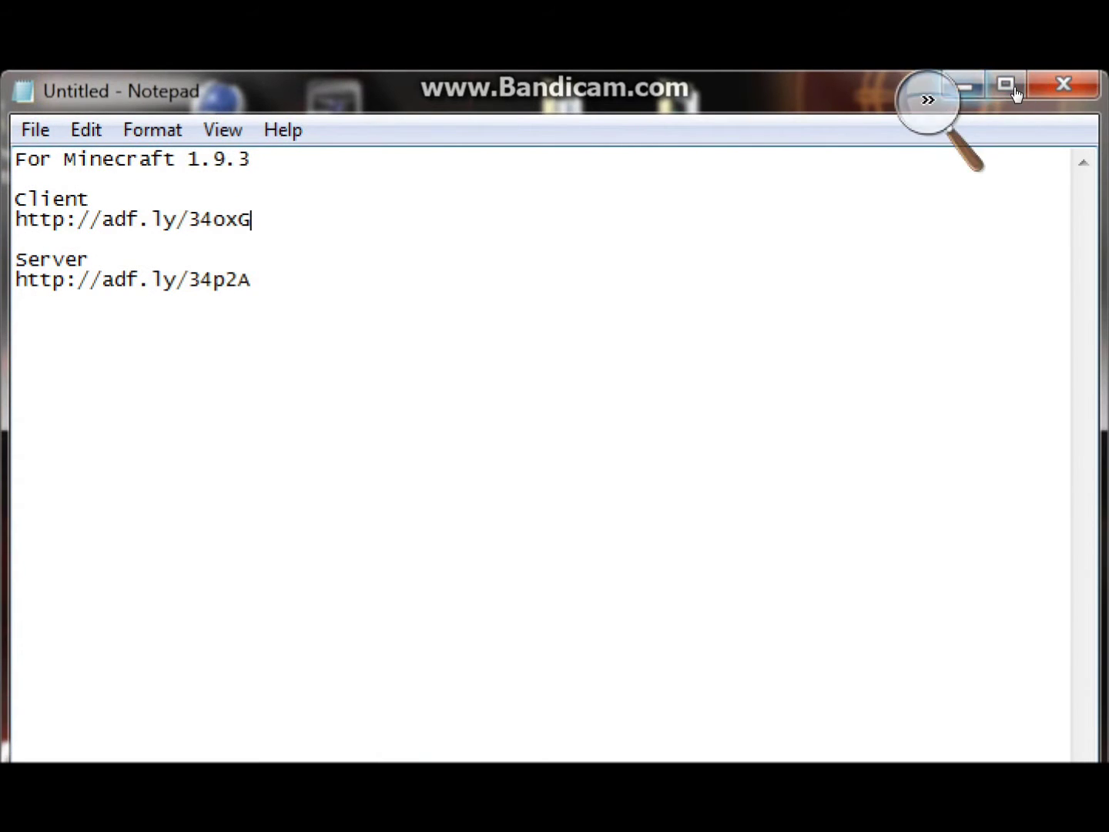
click(1015, 87)
click(1015, 96)
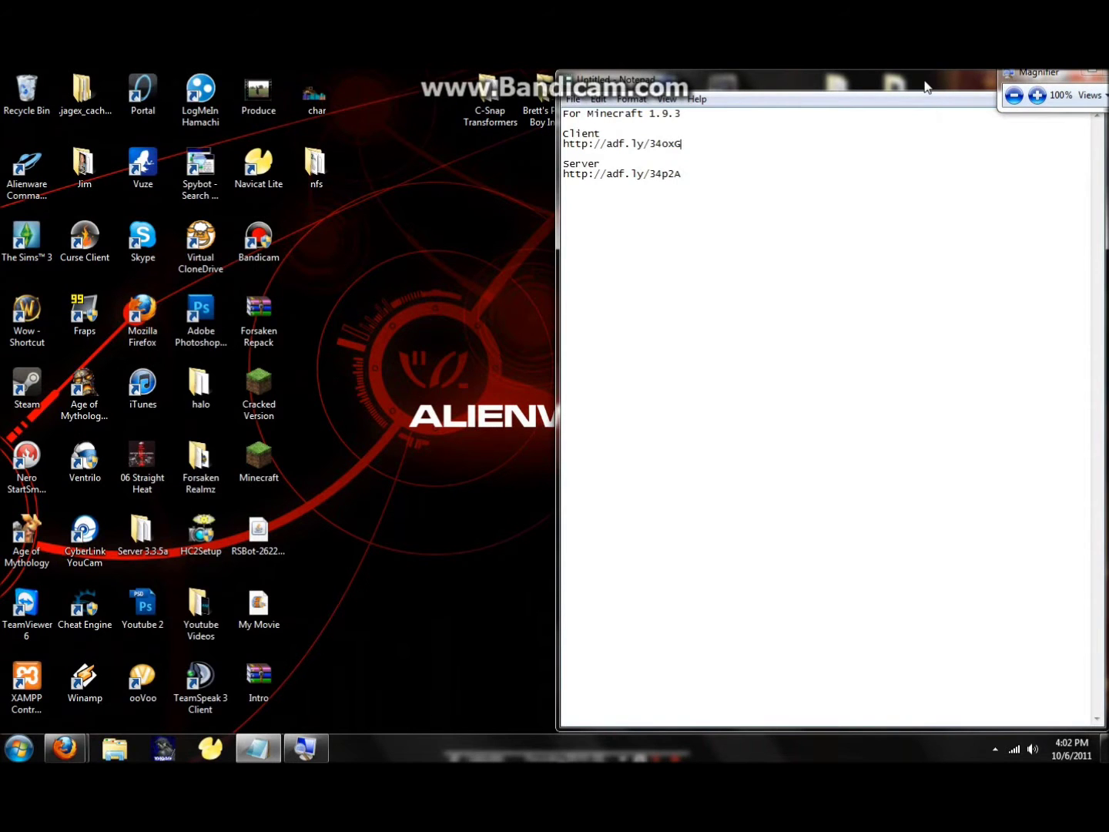
drag(937, 86, 662, 73)
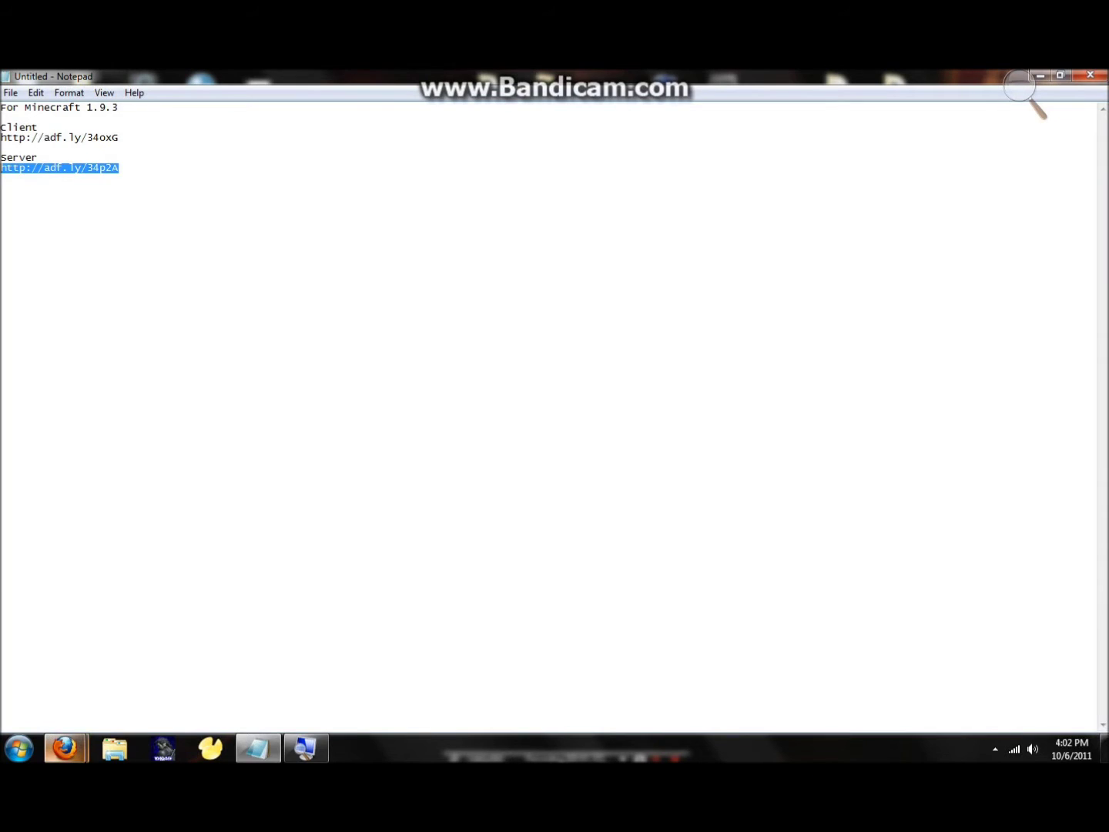
mouse_move(66, 744)
click(49, 698)
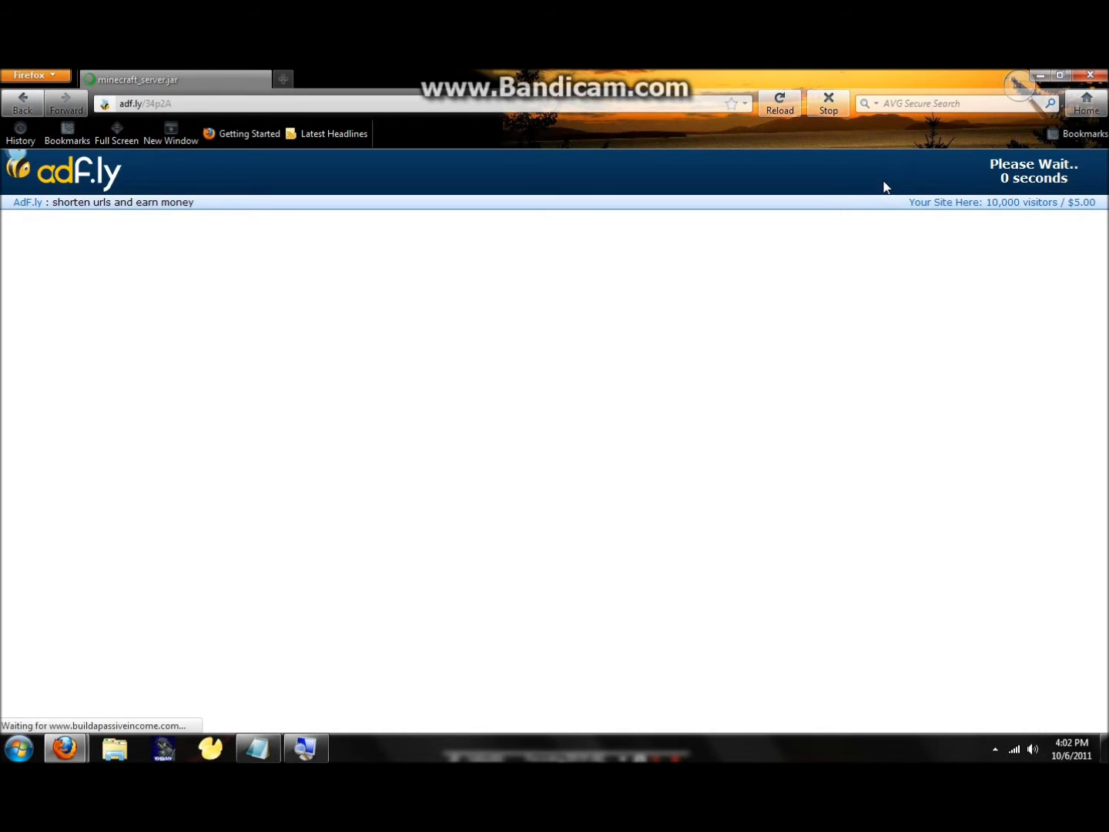
click(1040, 171)
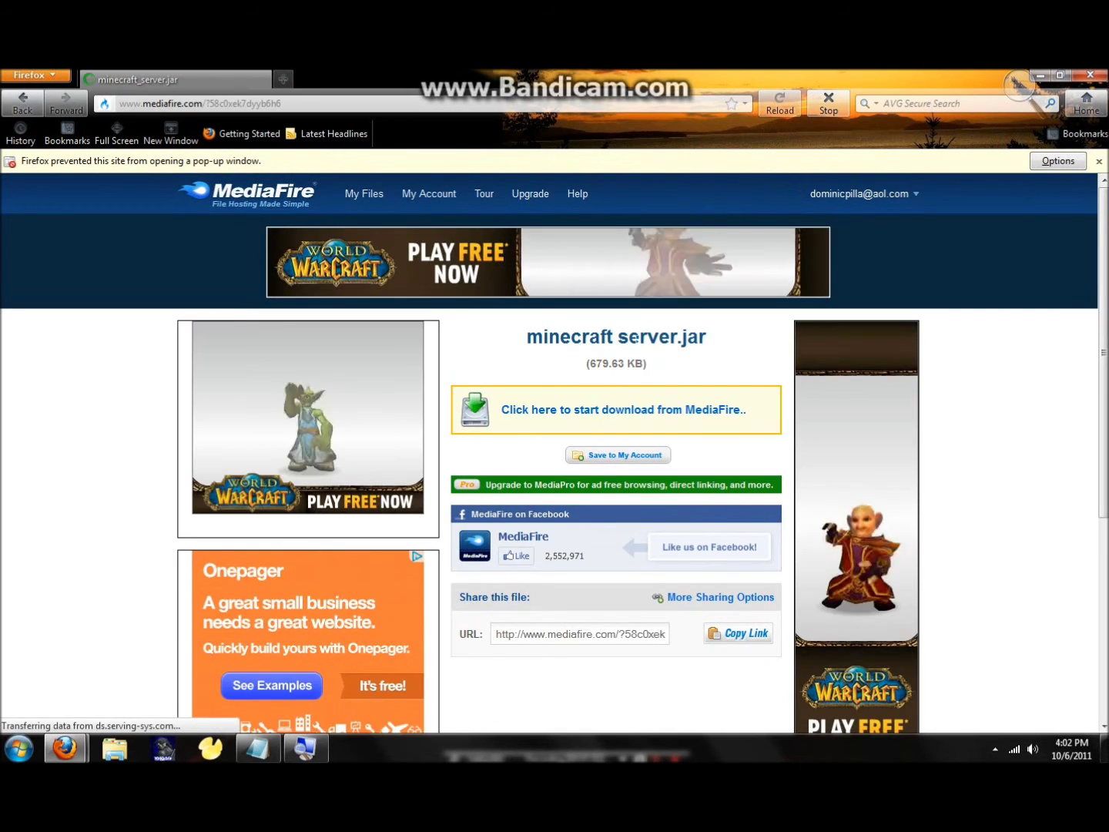
Download and save minecraft_server.jar from MediaFire, and close the downloads window
click(620, 411)
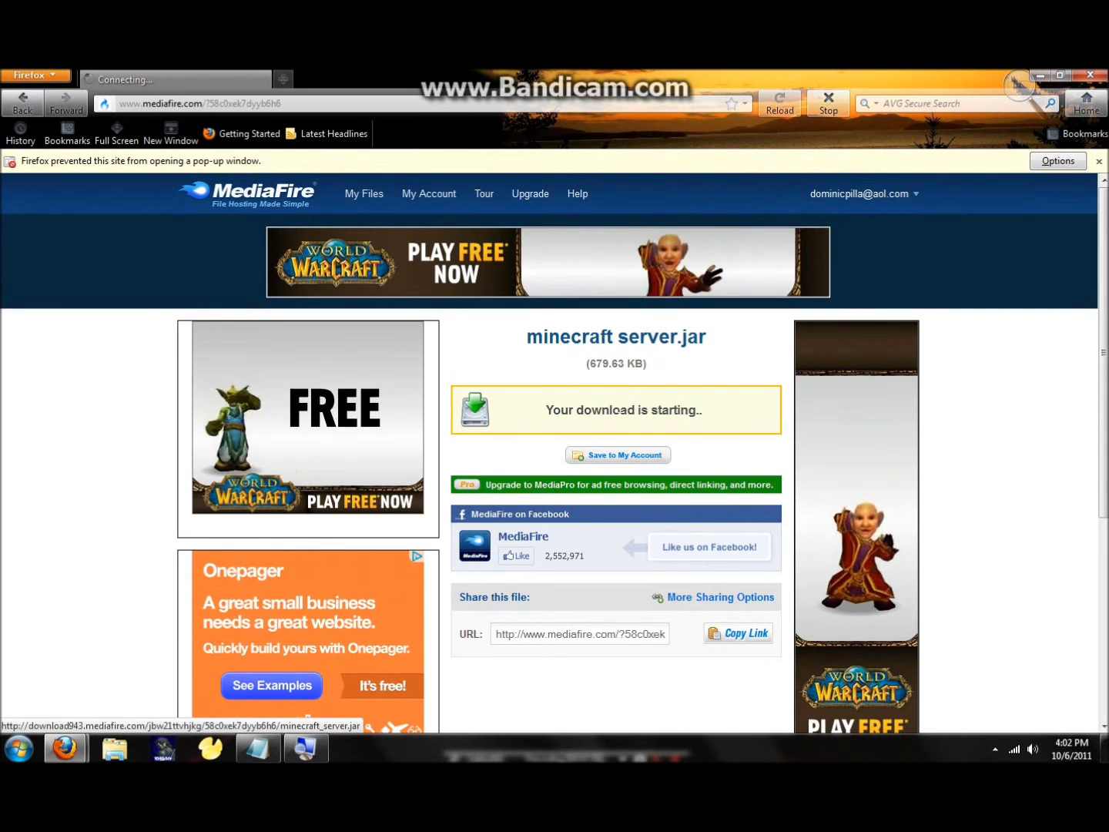
click(830, 466)
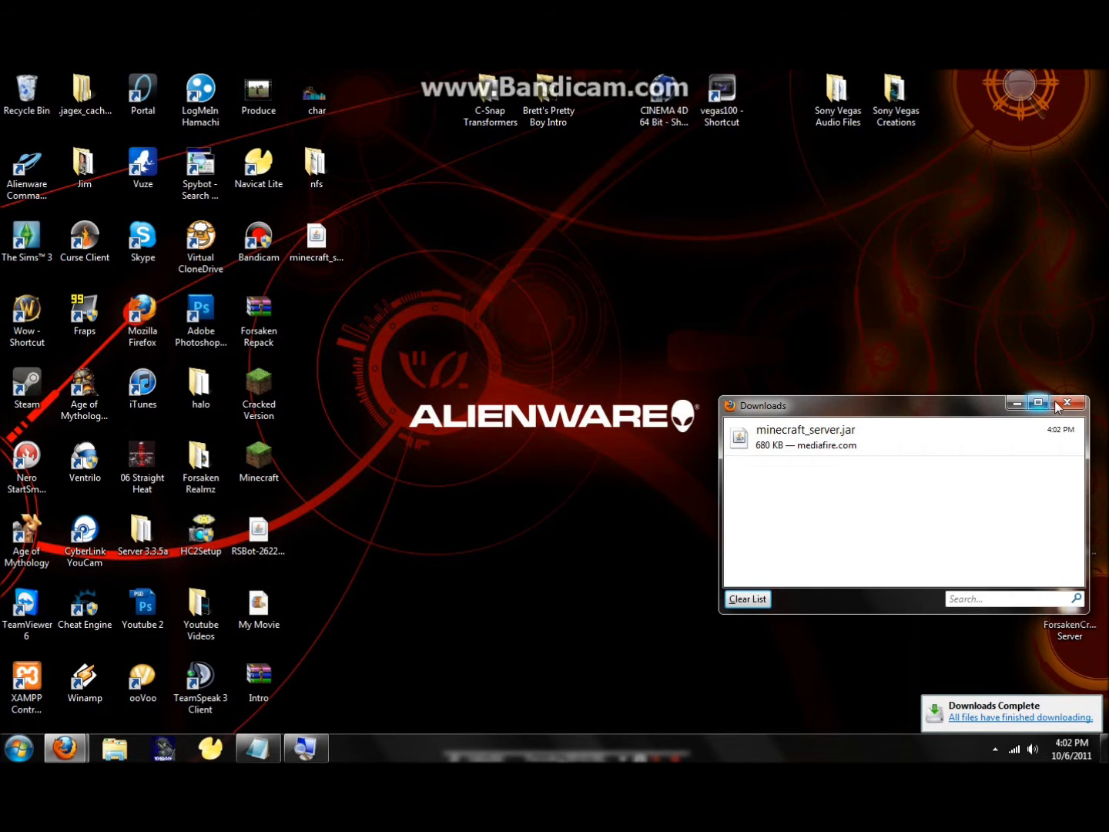
click(1066, 402)
Reposition the Minecraft 1.9.3 folder on the desktop and move the minecraft_server file into it
drag(946, 481, 605, 339)
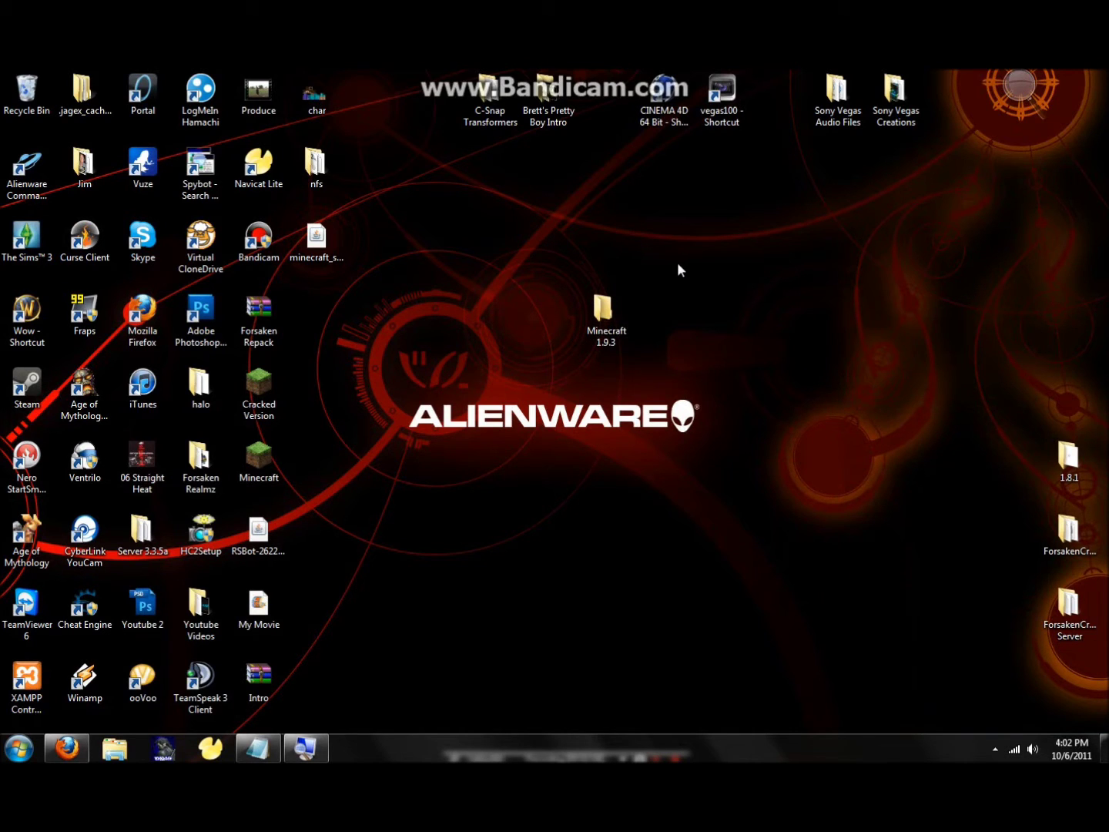
click(336, 256)
drag(329, 248, 617, 319)
Open the Minecraft 1.9.3 folder in a maximized window and run minecraft_server to generate the server files
double_click(618, 316)
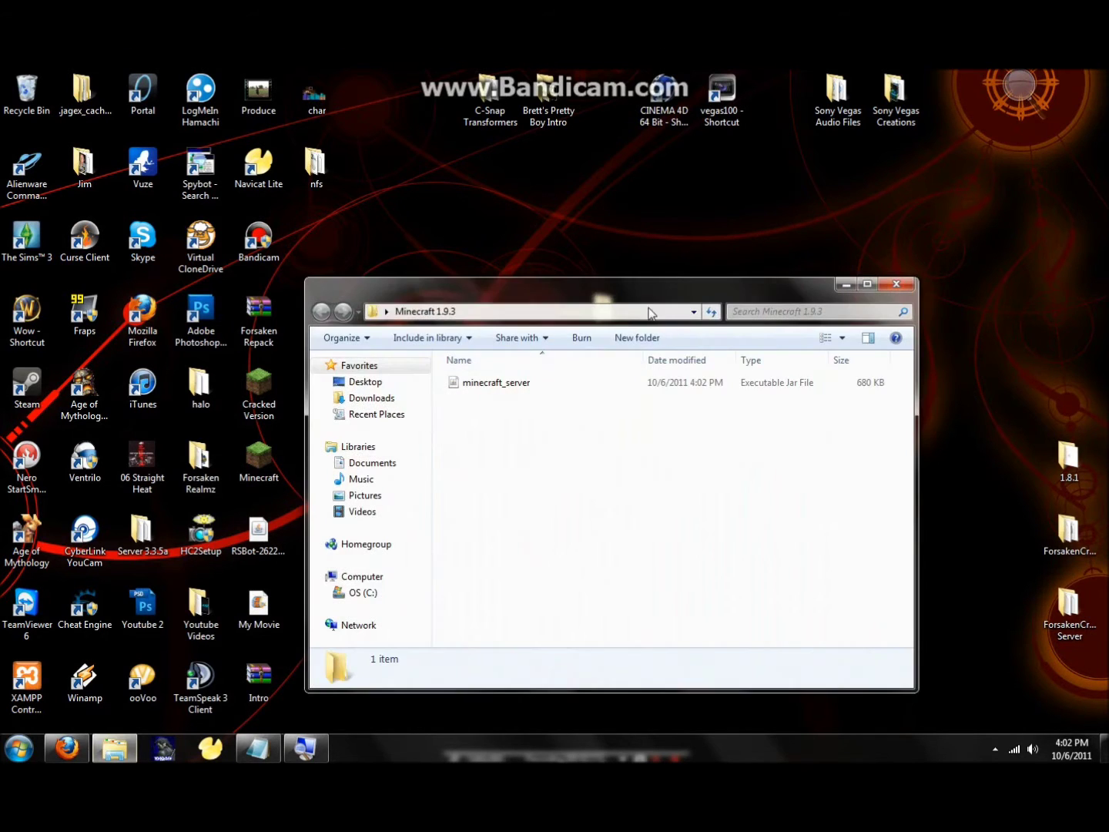
double_click(658, 301)
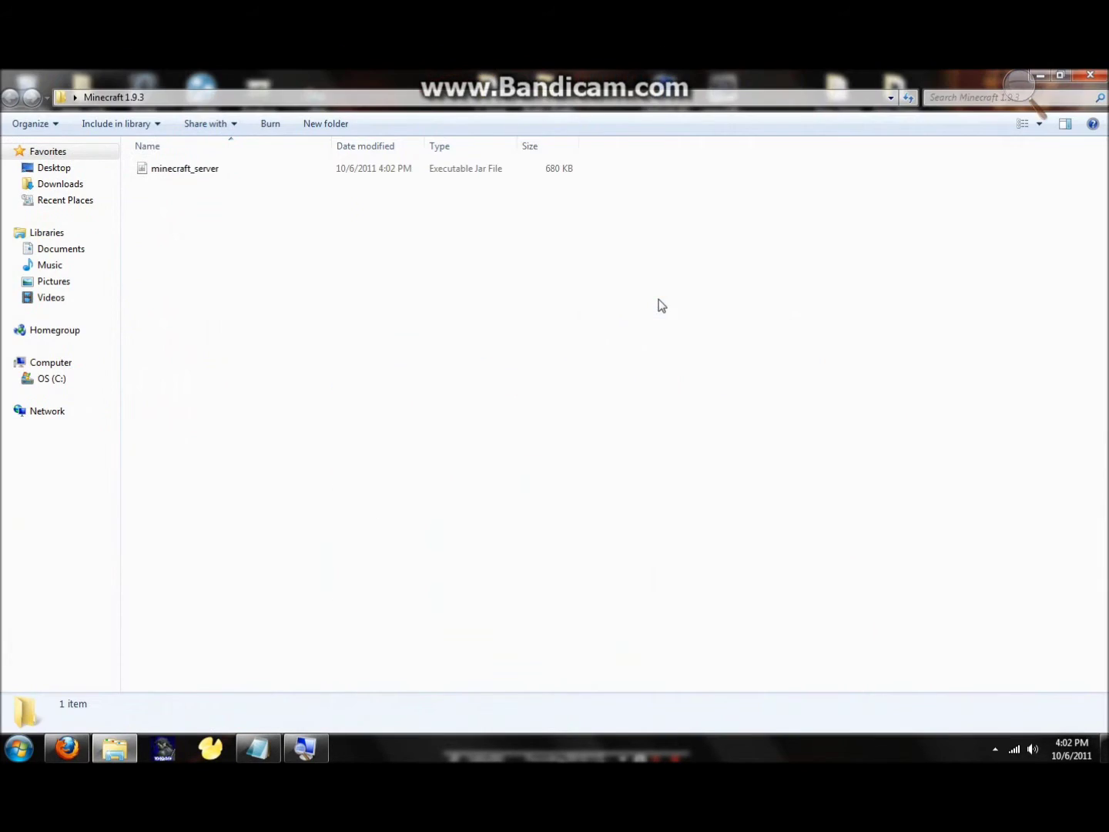
double_click(175, 171)
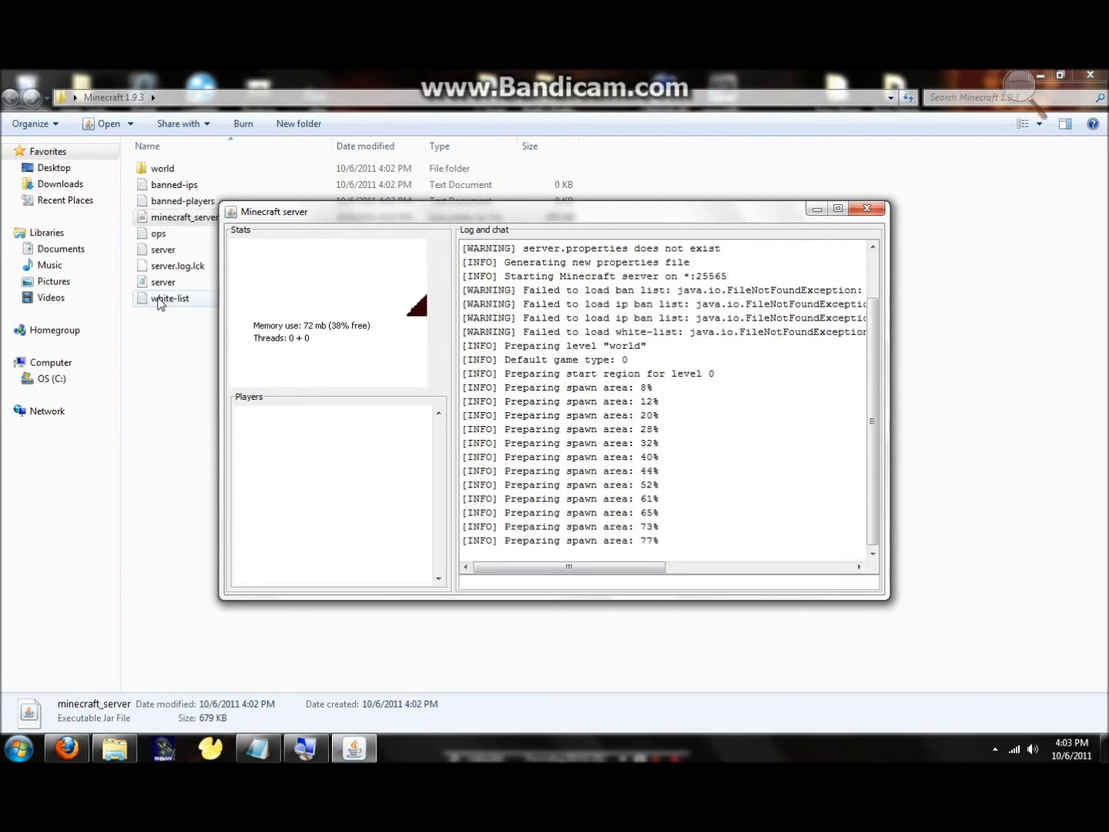
Open the server properties file in Notepad, magnify the screen to 200% and place the cursor after server-ip=
double_click(163, 281)
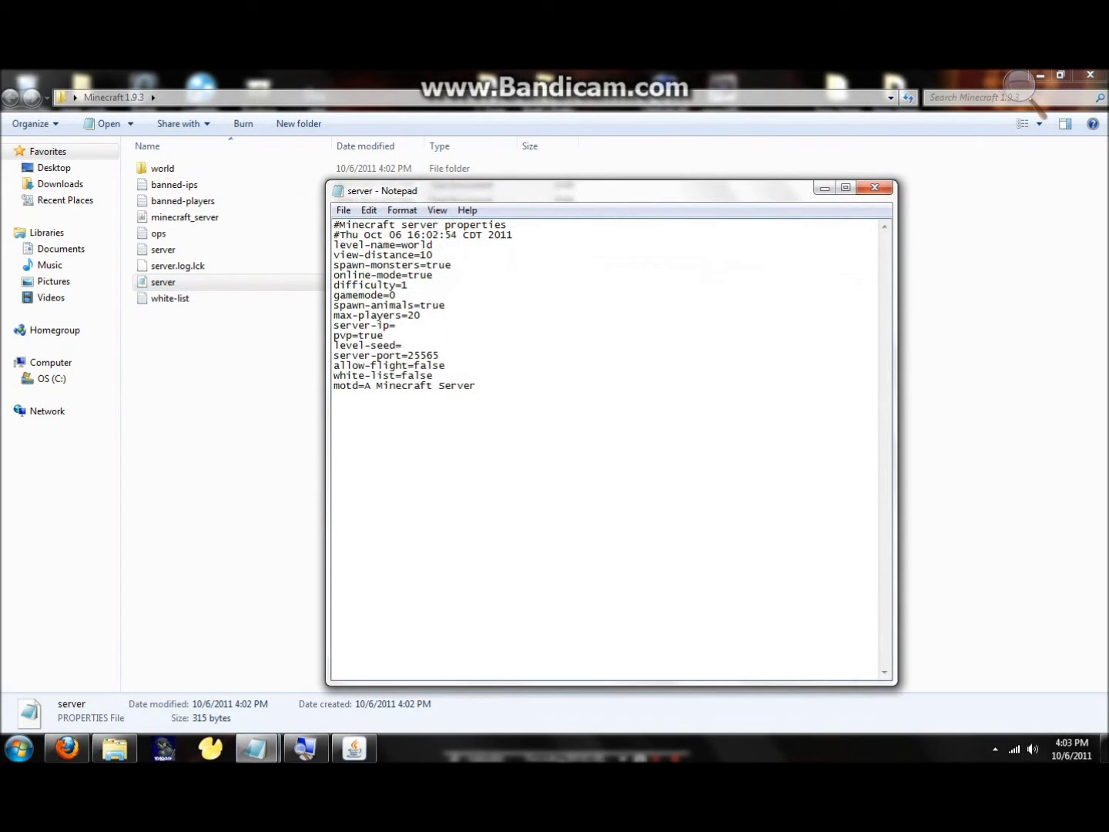
click(305, 748)
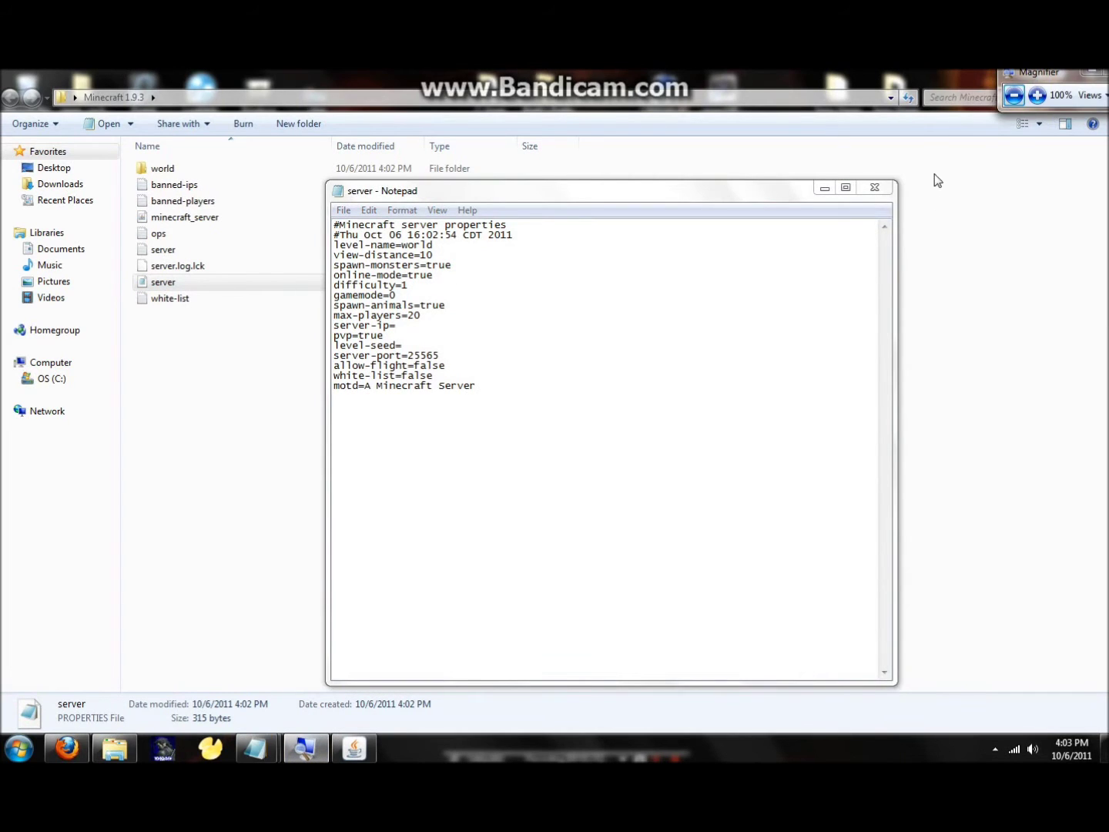
click(1035, 95)
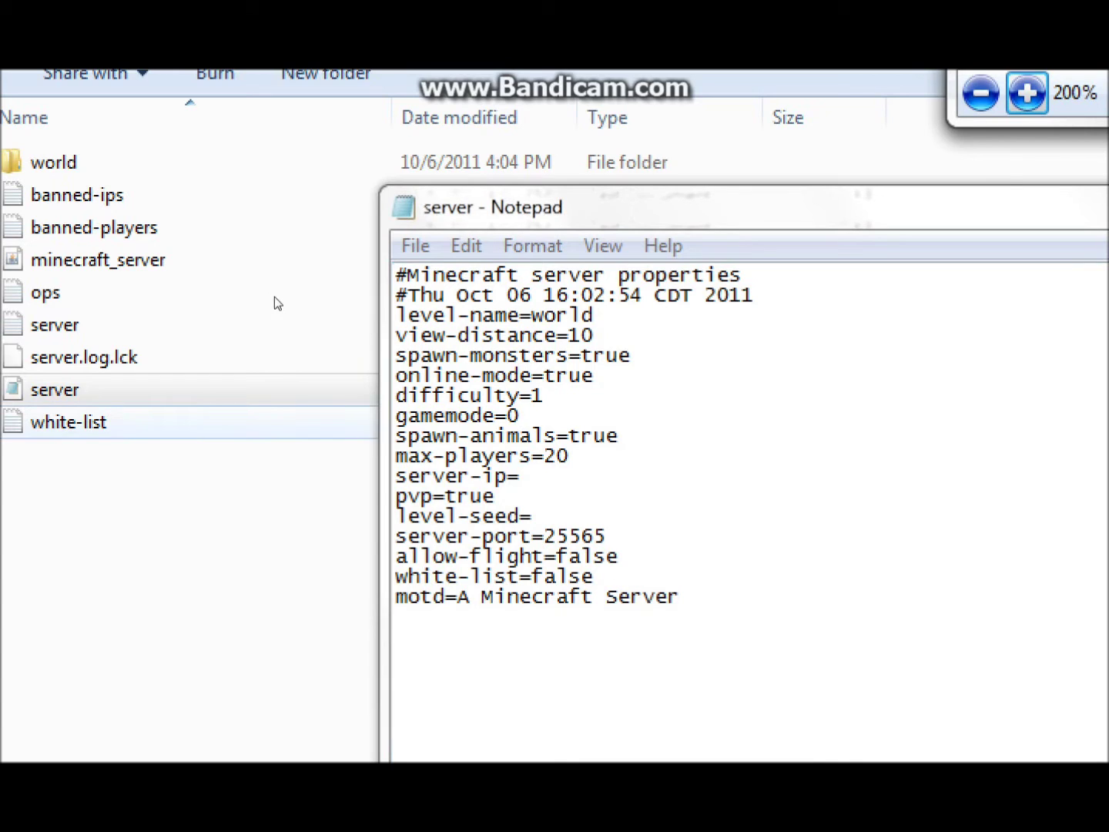
click(521, 477)
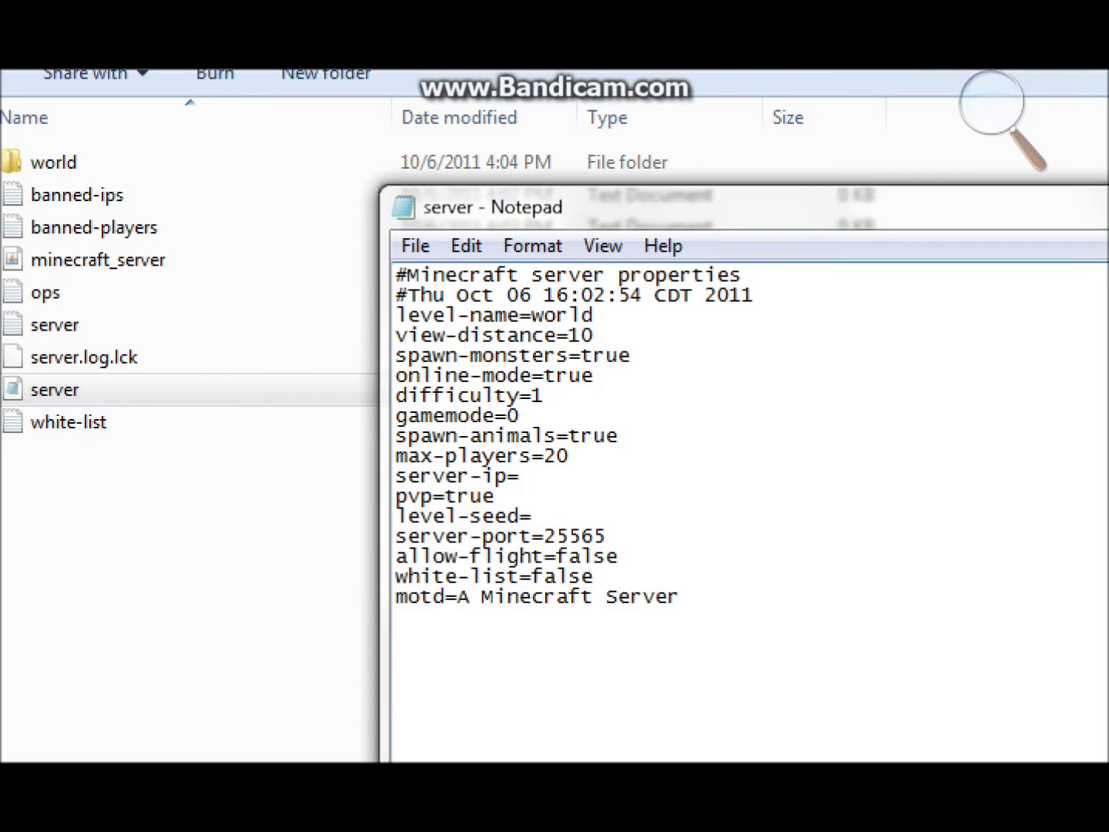
text(5.54.135.214)
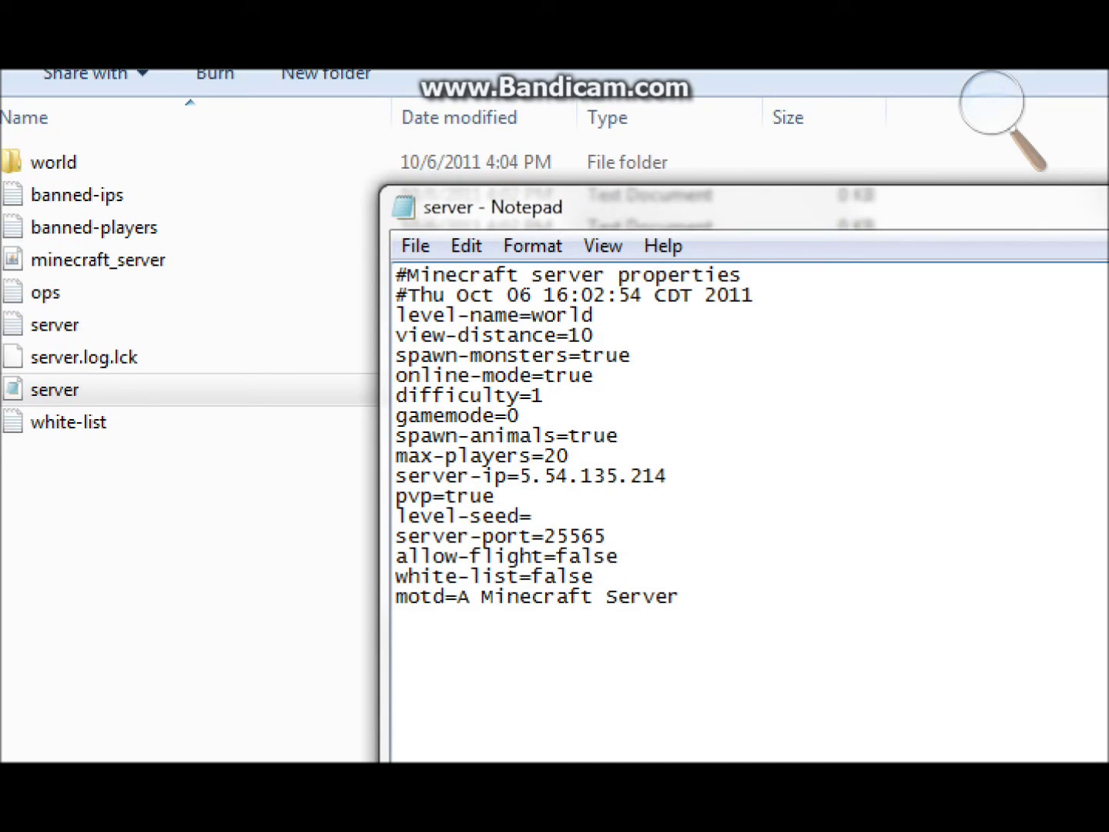
key(BackSpace)
key(BackSpace)
key(BackSpace)
key(BackSpace)
text(true)
Replace the default motd text with "ForsakenCraft or ForsakenRealmz rules!"
drag(681, 596, 458, 596)
text(F)
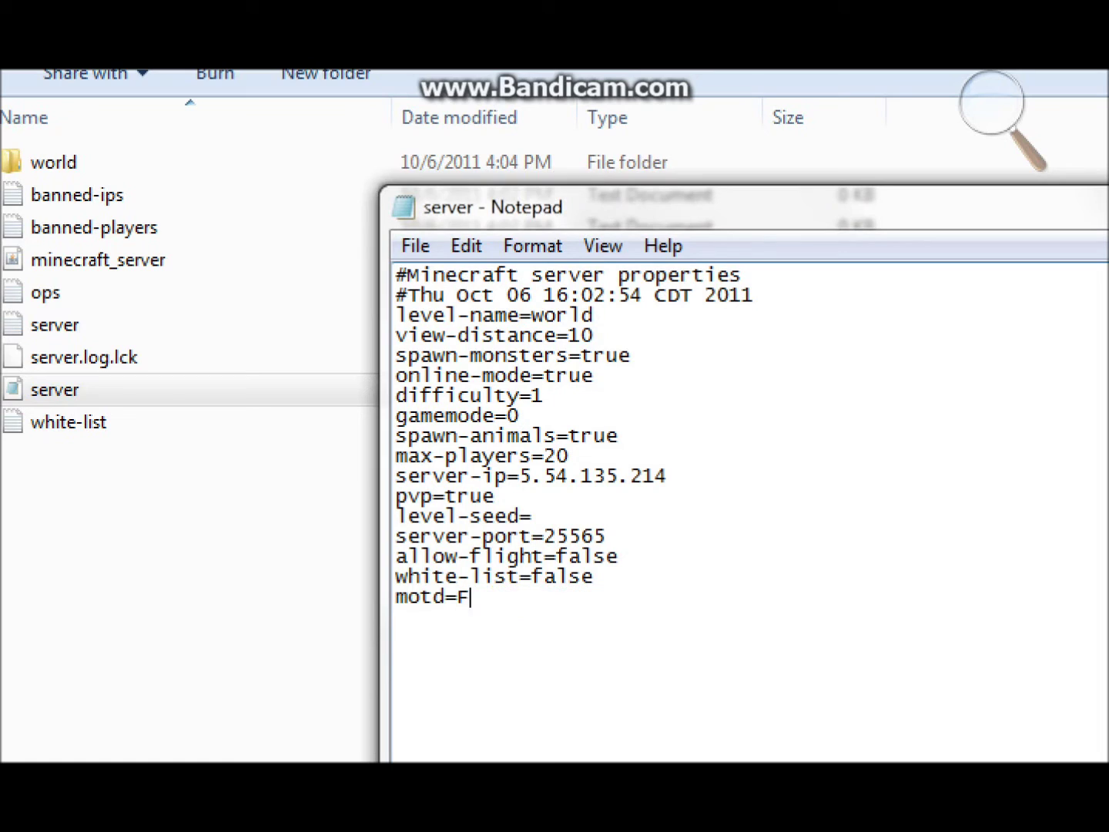
text(orsakenCraft)
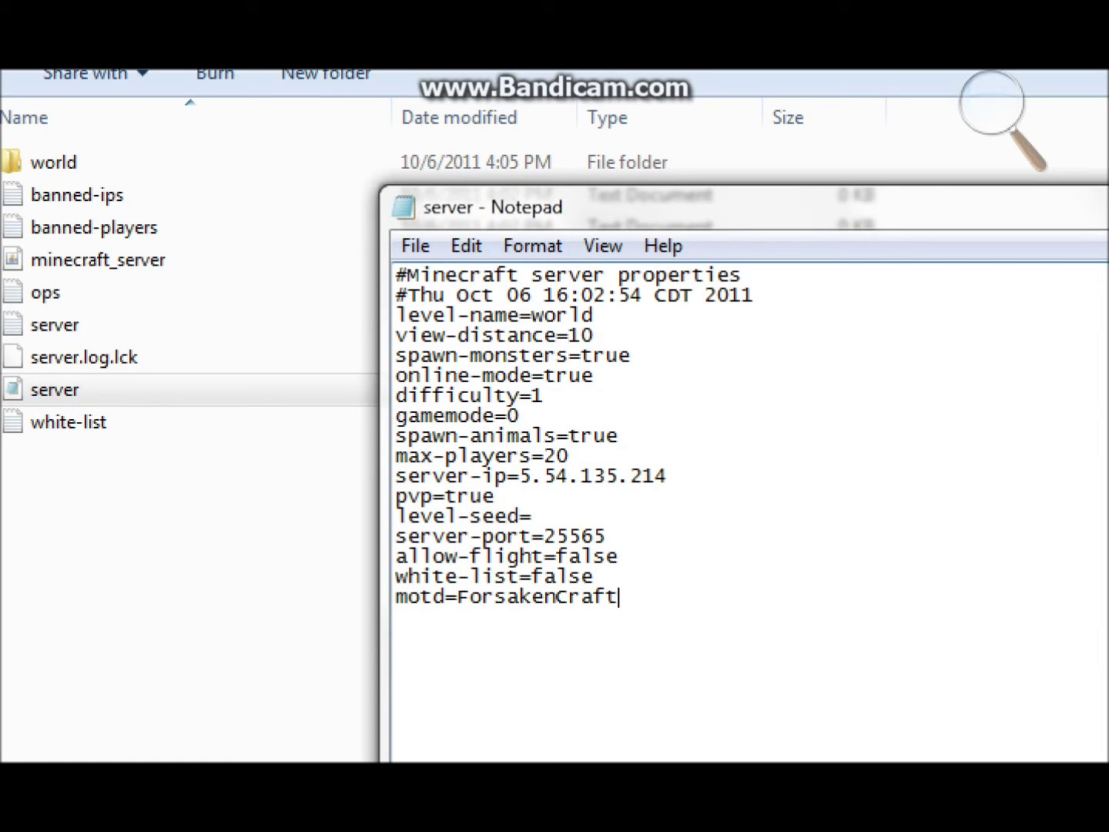
text( or ForsakenRealmz rules!)
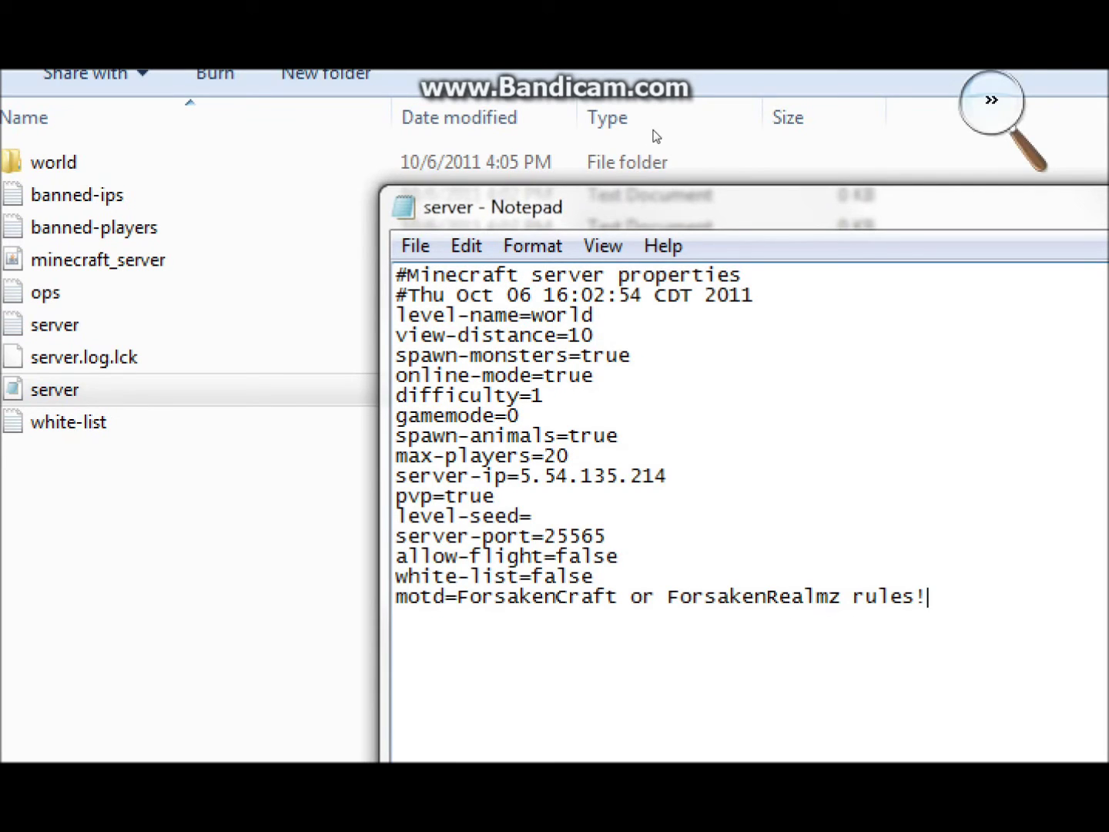
Magnify the motd line to 300% and replace its message with PLEASE SUBSCRIBE
click(995, 110)
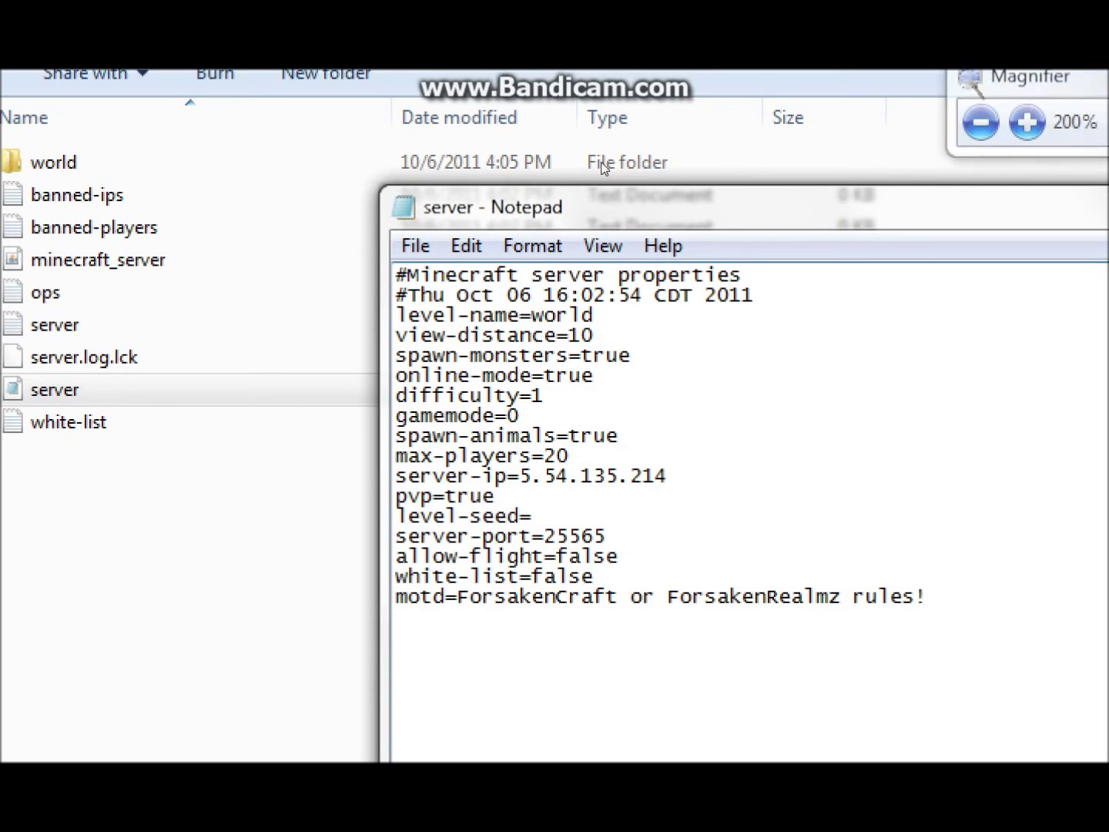
click(981, 121)
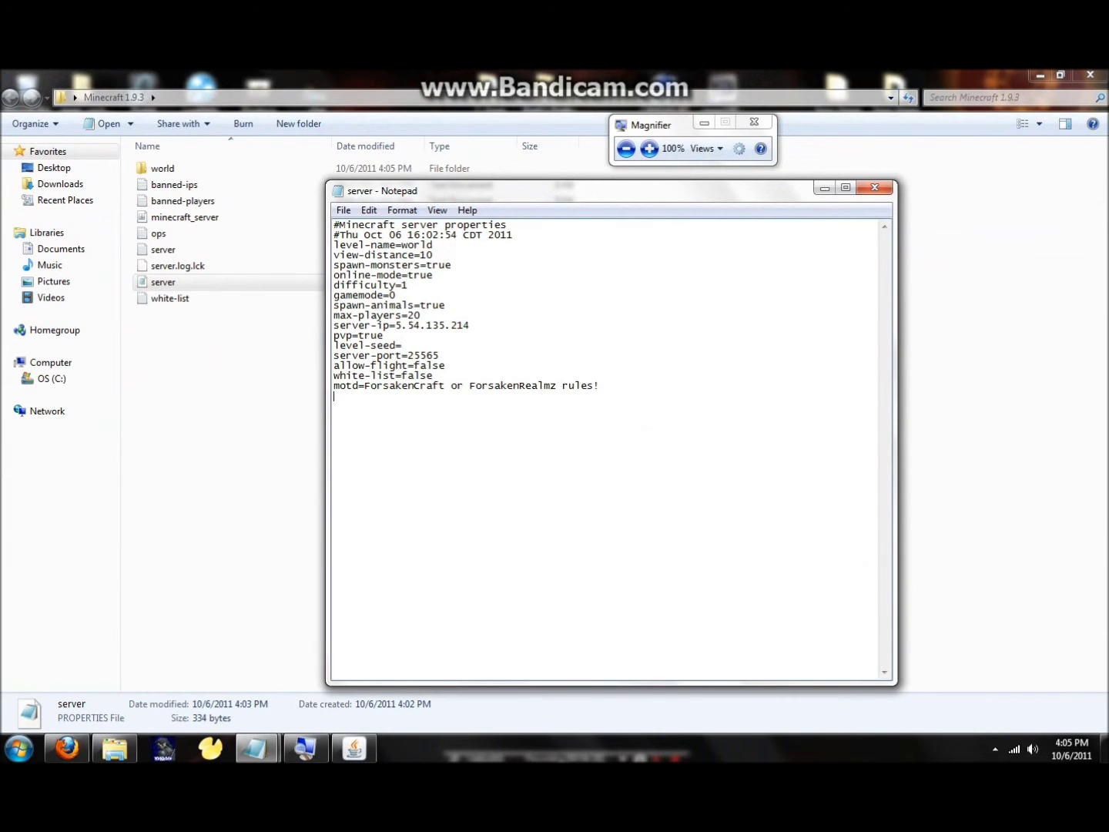
drag(335, 385, 524, 385)
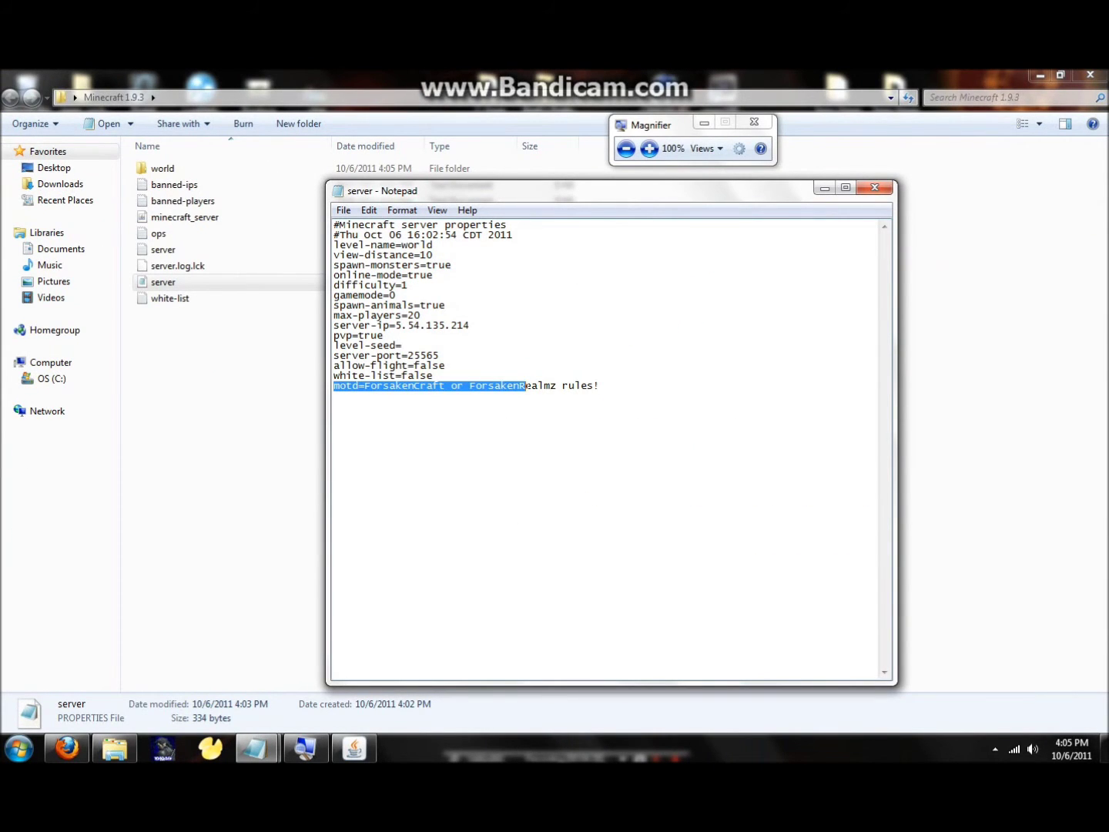
click(647, 149)
click(649, 150)
click(647, 148)
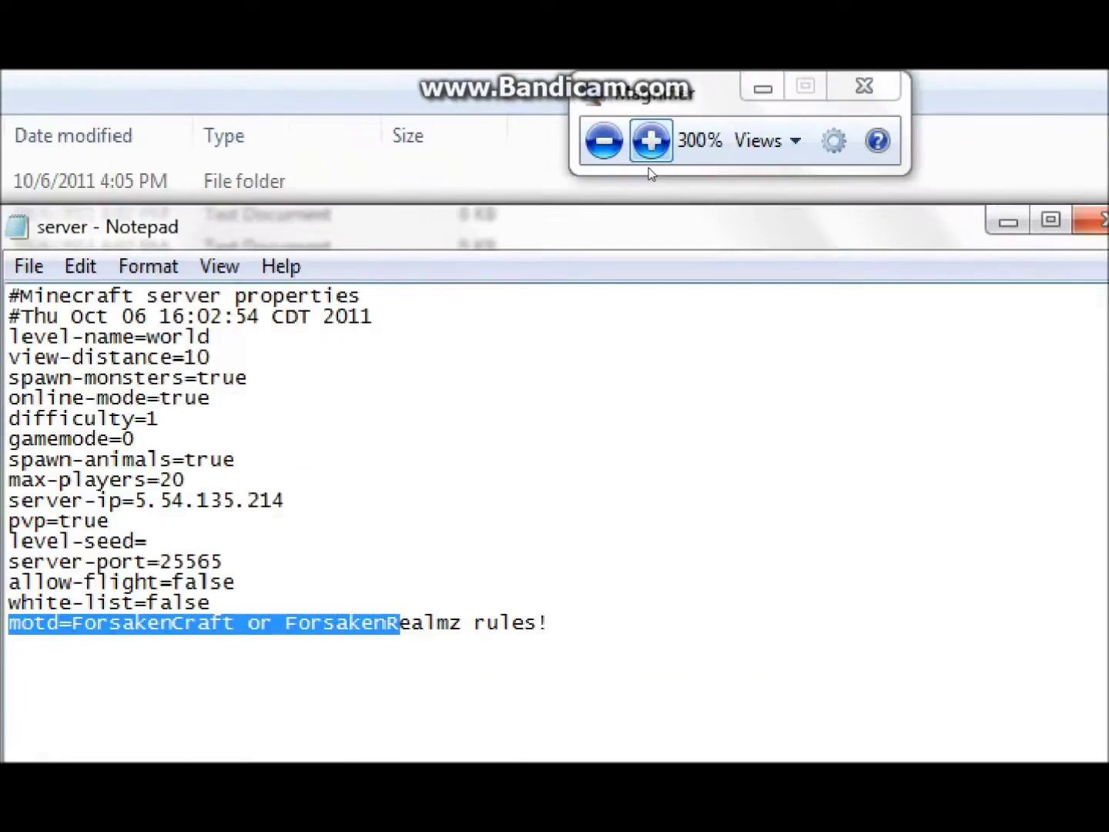
key(Up)
key(Down)
key(End)
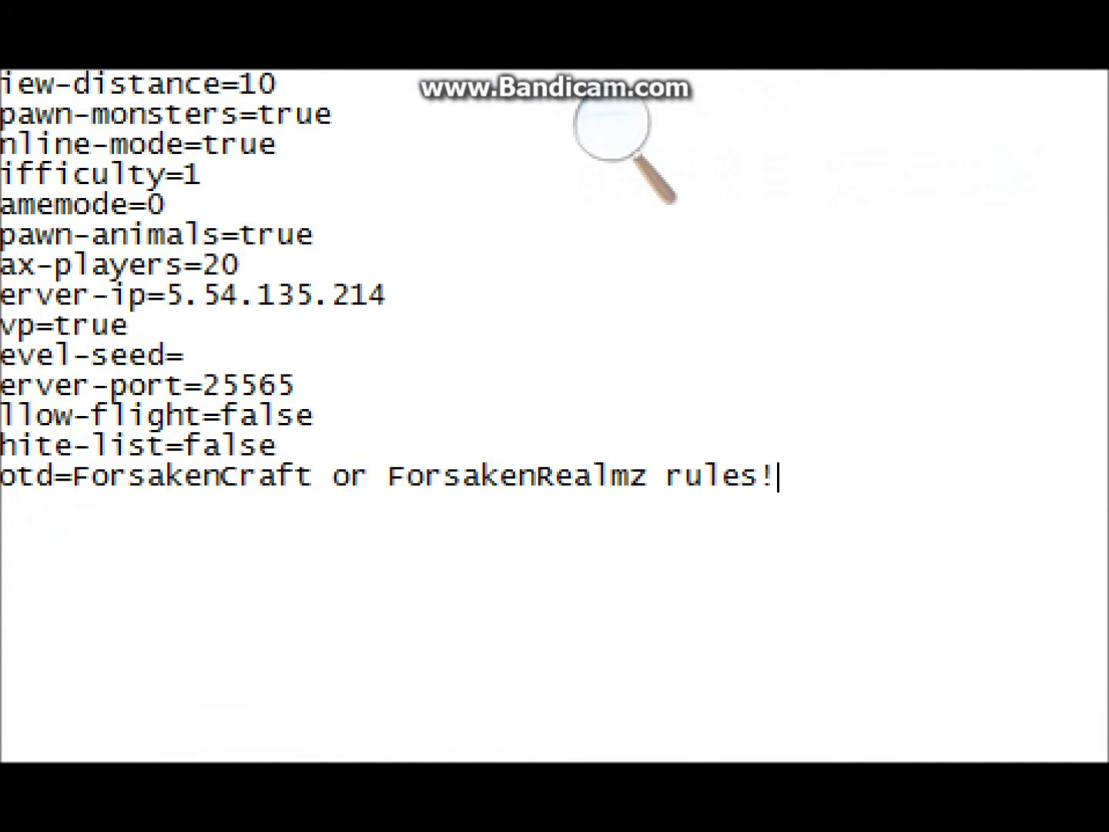
key(BackSpace)
key(BackSpace)
key(BackSpace)
key(BackSpace)
key(BackSpace)
key(BackSpace)
key(BackSpace)
key(BackSpace)
key(BackSpace)
key(BackSpace)
key(BackSpace)
key(BackSpace)
key(BackSpace)
key(BackSpace)
key(BackSpace)
key(BackSpace)
key(BackSpace)
key(BackSpace)
key(BackSpace)
key(BackSpace)
key(BackSpace)
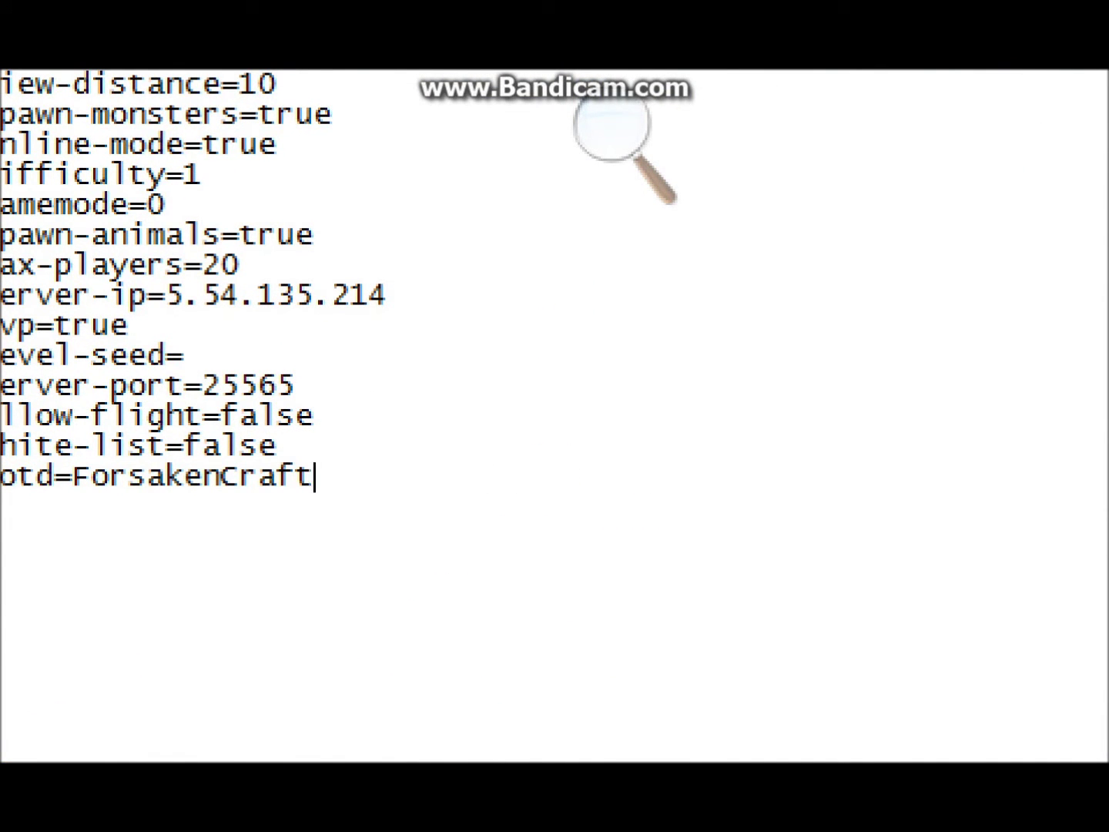
key(BackSpace)
text(PLE)
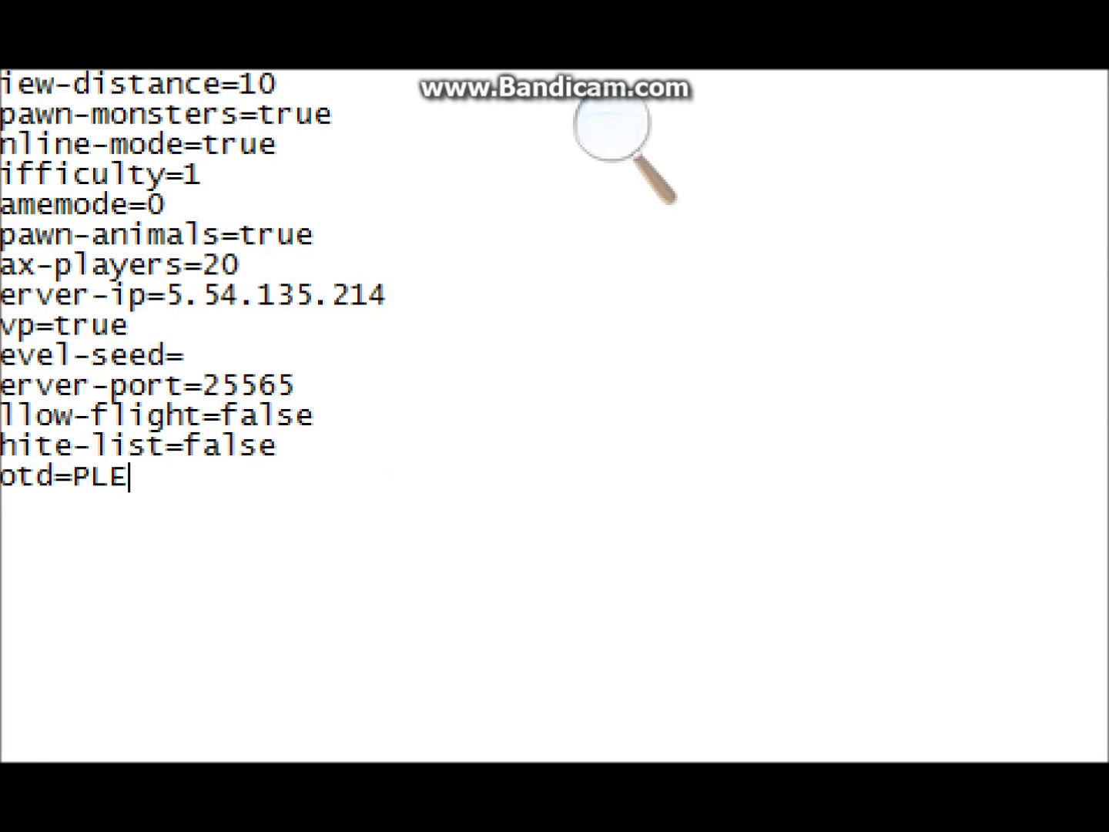
text(ASE SUBSCRIBE)
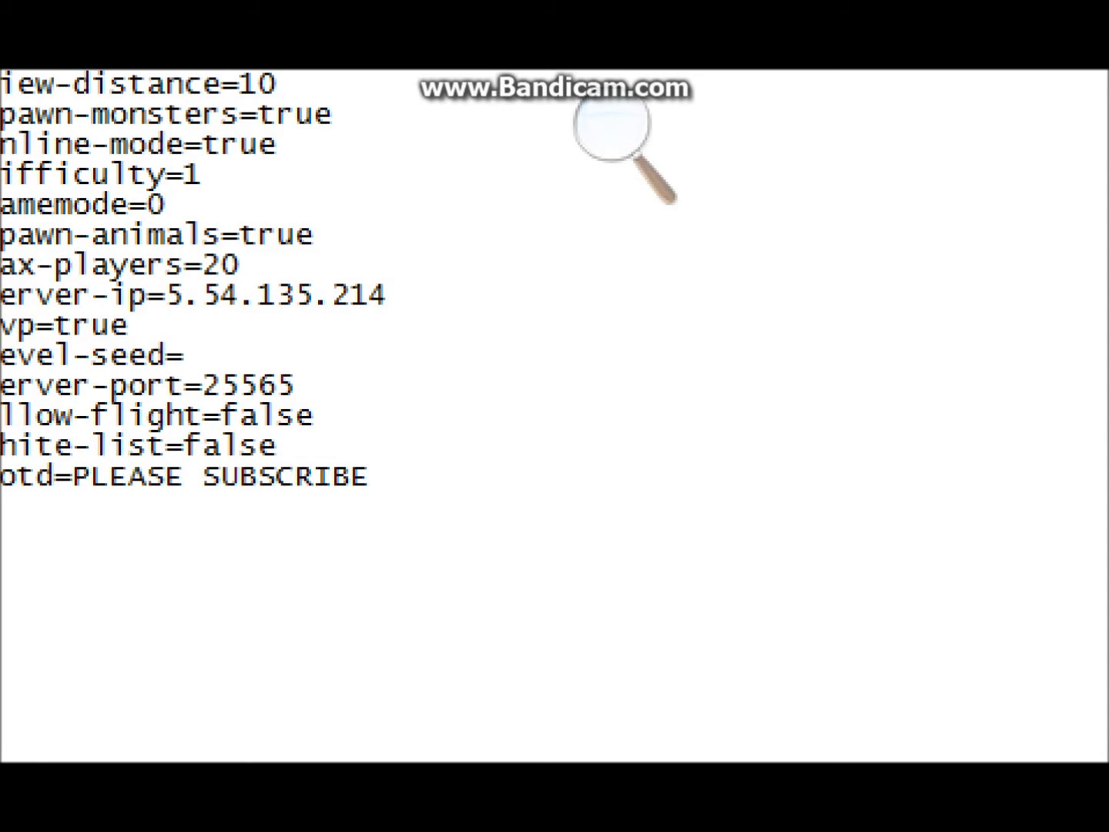
Return the screen magnification to 100% so the whole desktop is in view
key(Up)
key(Up)
key(Up)
key(Up)
key(Up)
key(Up)
key(Up)
key(Up)
key(Up)
key(Up)
key(Up)
key(Up)
key(Up)
key(Up)
click(612, 124)
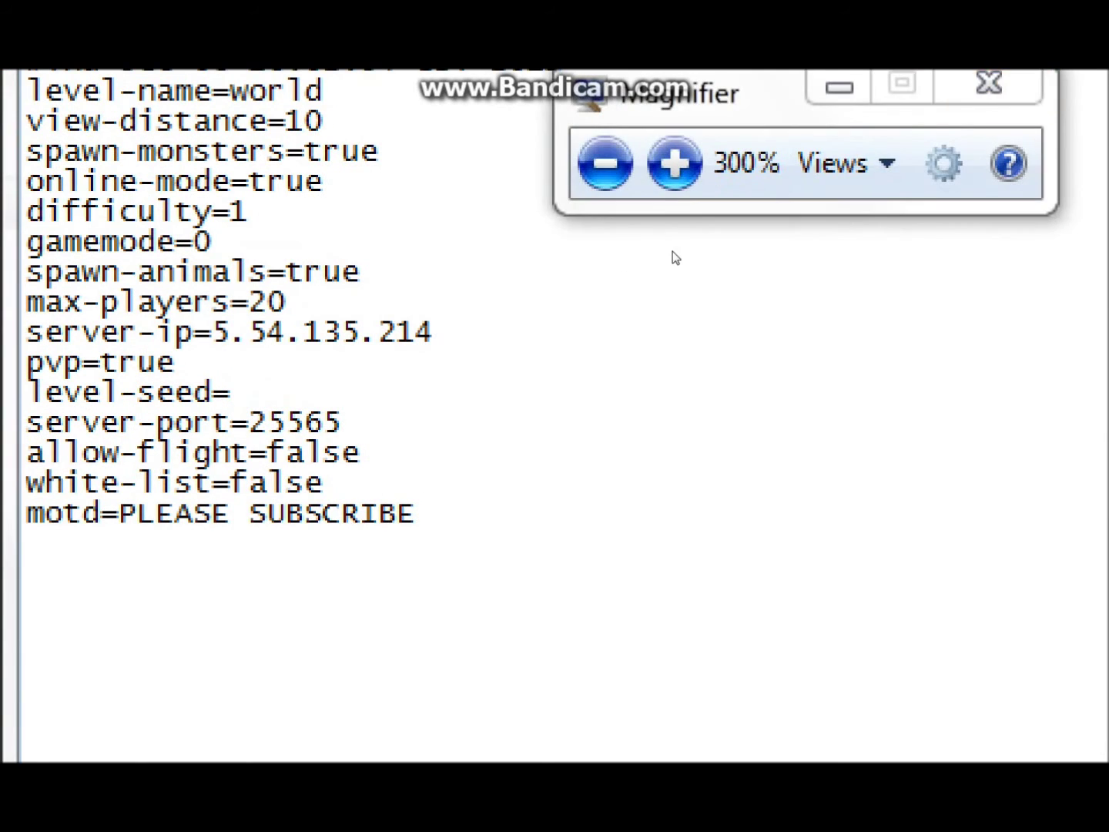
click(530, 276)
click(530, 277)
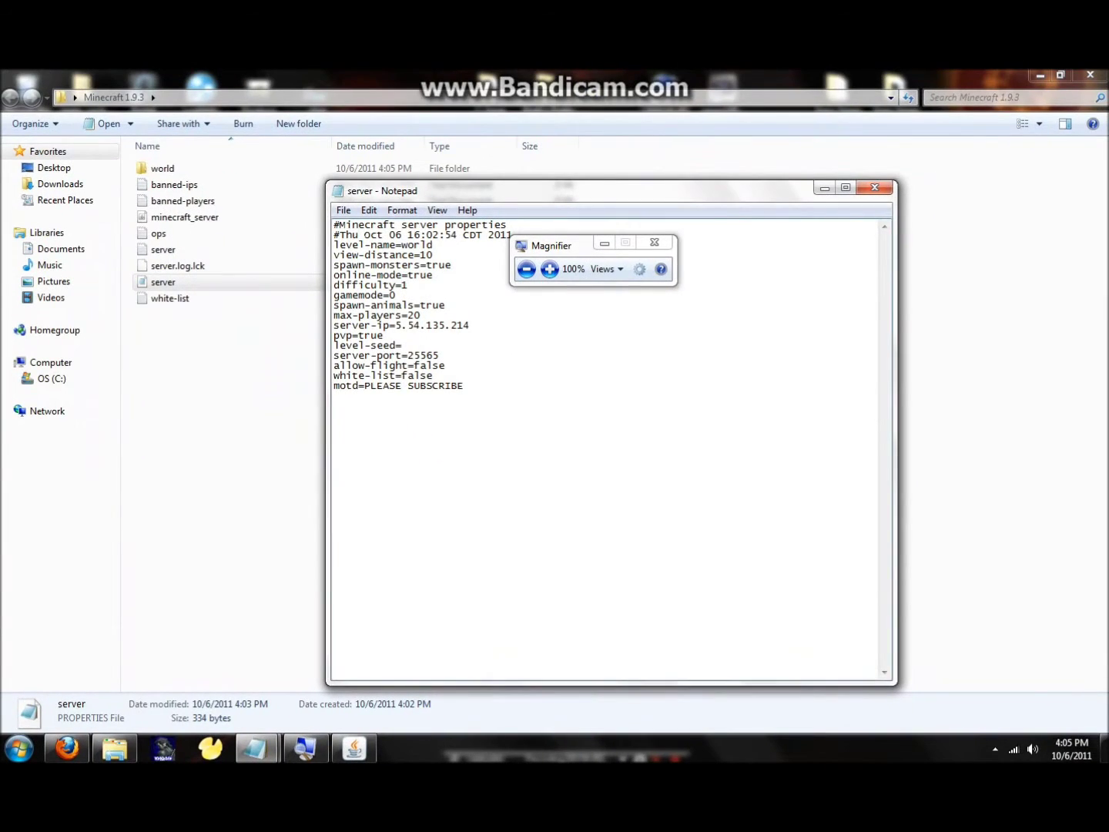
Switch to the Minecraft server window, inspect its memory statistics magnified, and close the server
click(355, 747)
key(alt+Tab)
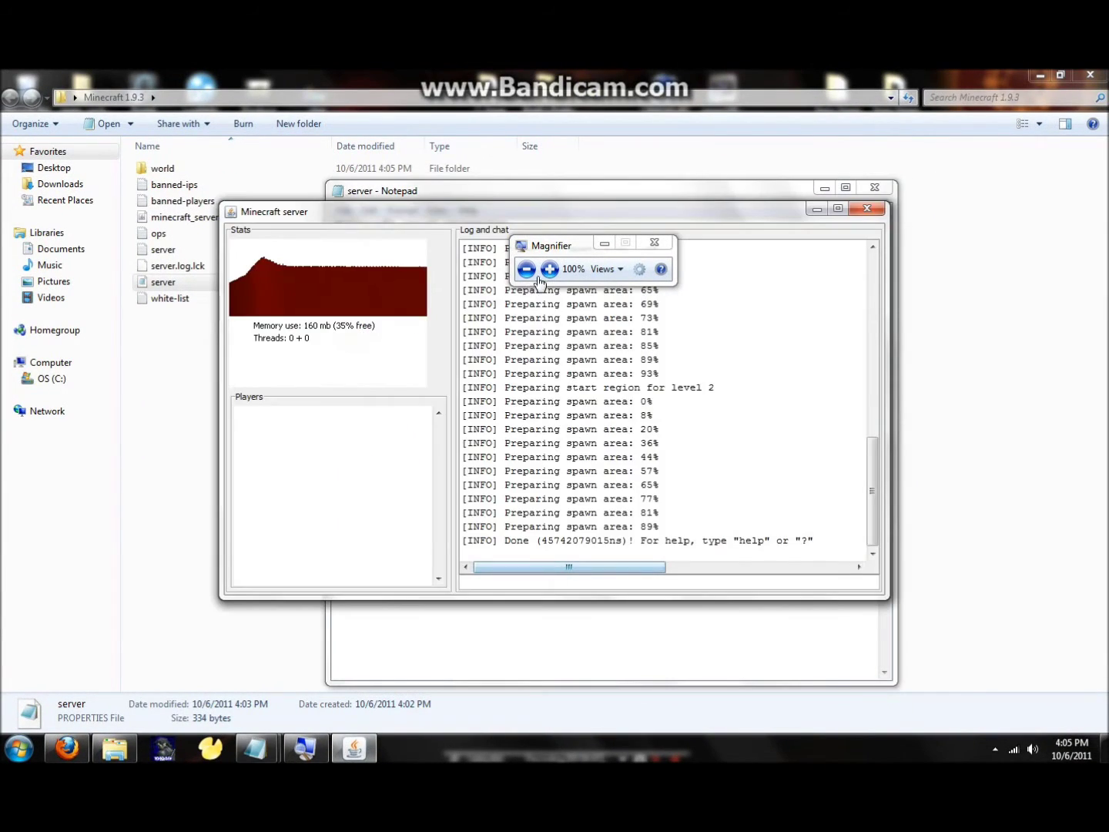
click(549, 268)
click(549, 269)
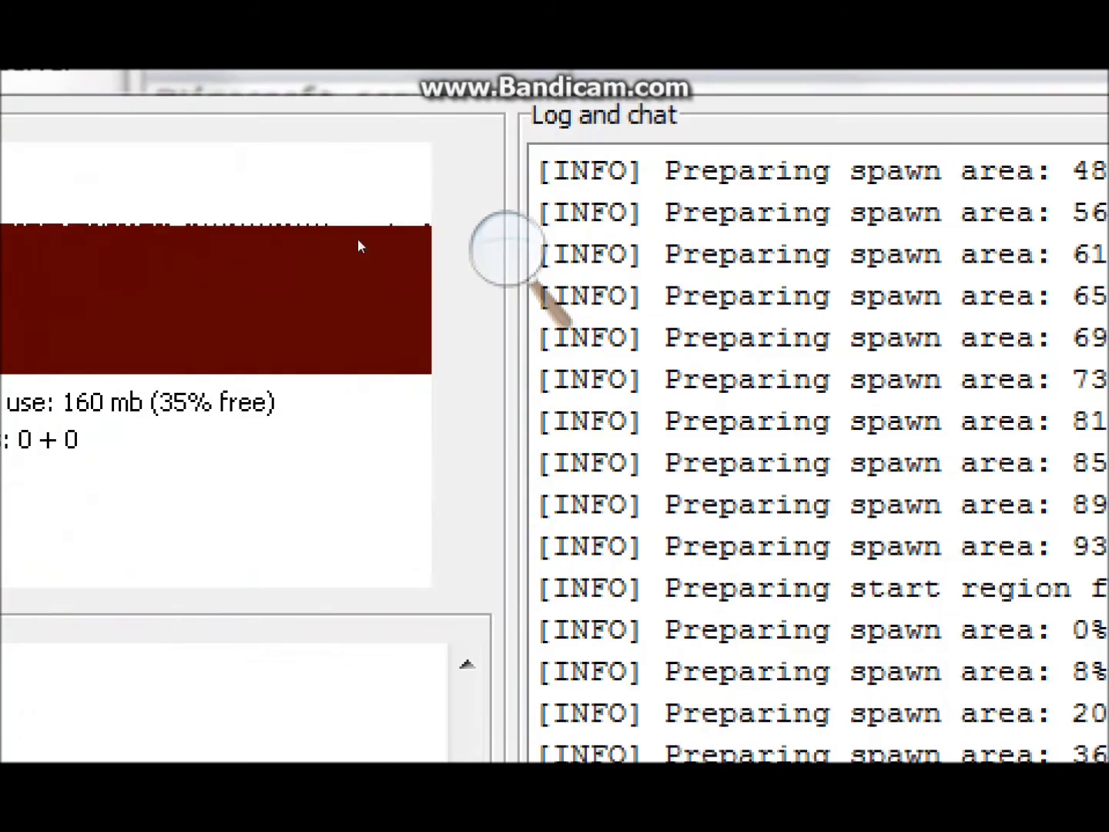
click(447, 289)
click(447, 288)
click(447, 289)
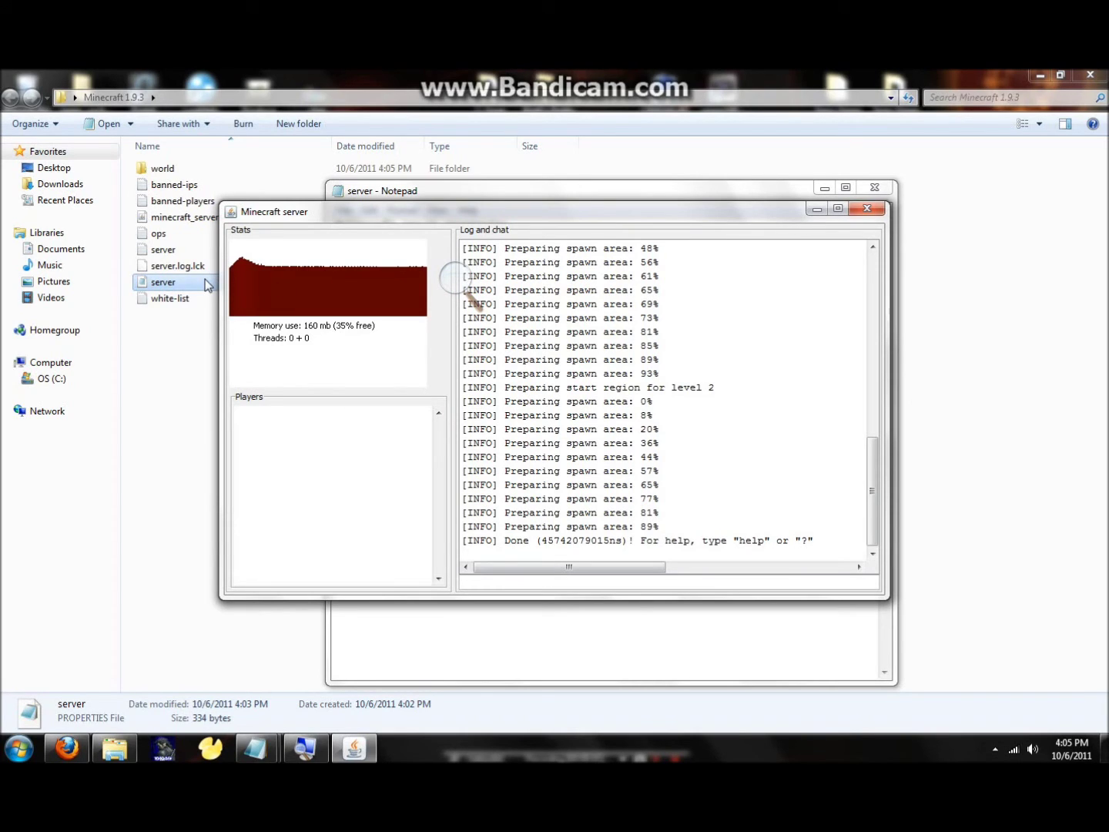
click(866, 210)
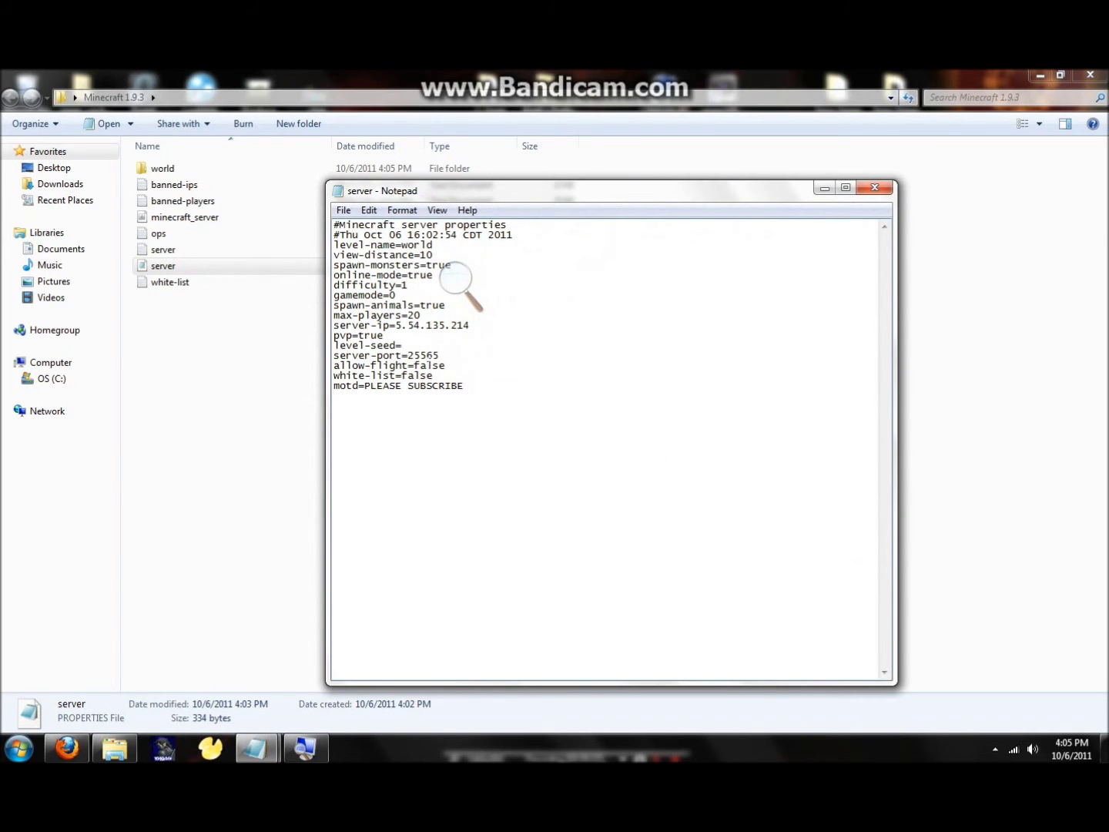
Close the server properties file with its changes saved and run minecraft_server again
click(875, 187)
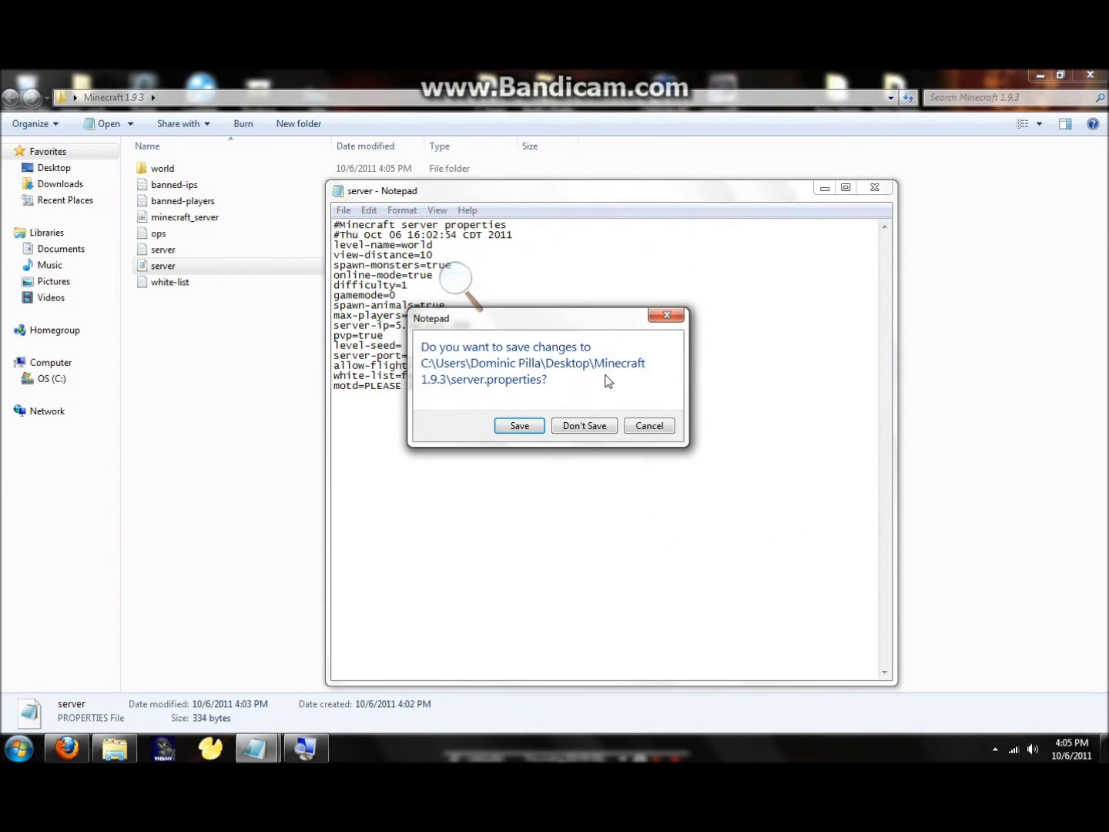
click(520, 426)
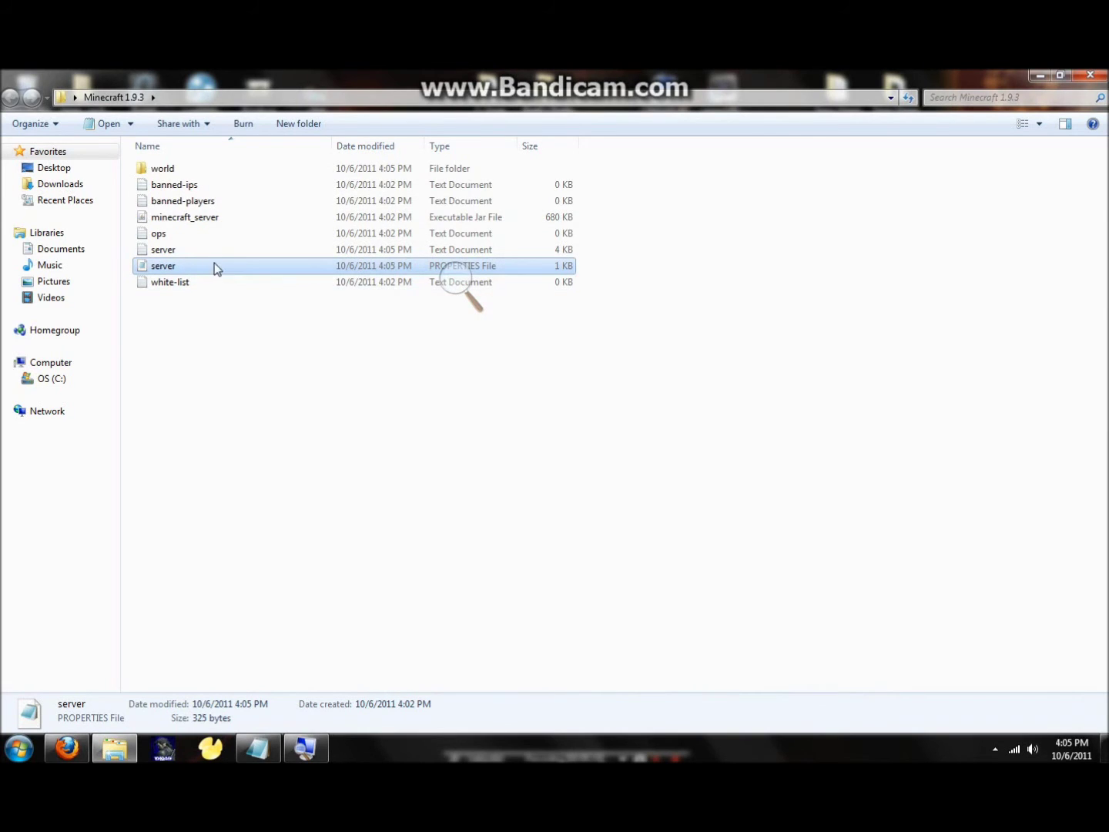
double_click(177, 219)
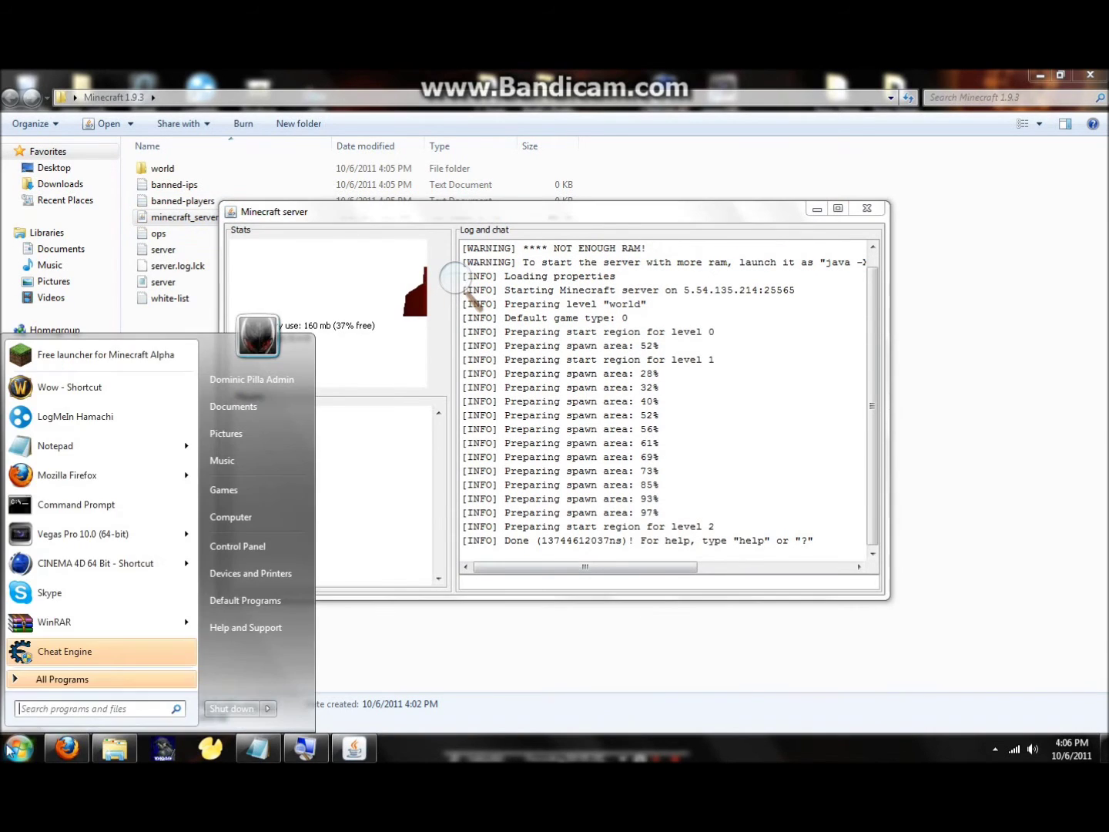
Minimize the Minecraft 1.9.3 folder window and move the Minecraft server window clear of the desktop shortcuts
key(super)
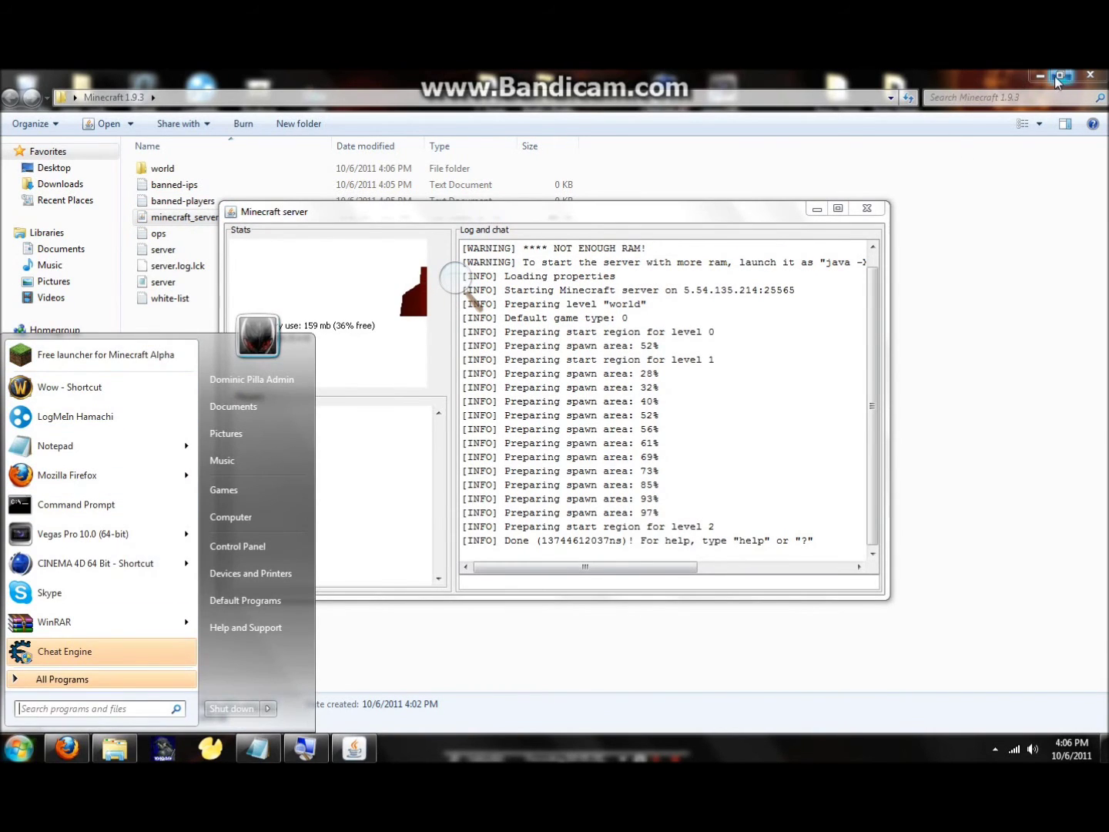
click(1041, 77)
drag(667, 215, 834, 222)
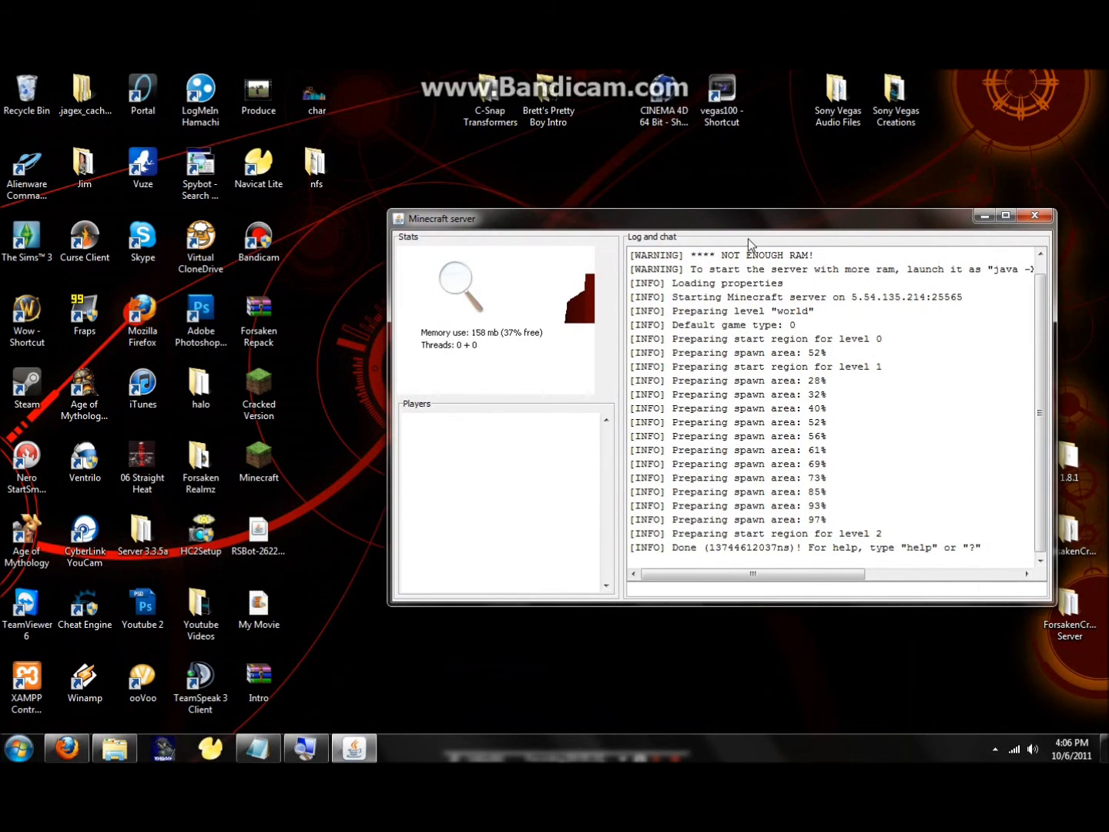
Launch Minecraft from the desktop and log in with the remembered account
double_click(280, 461)
click(597, 421)
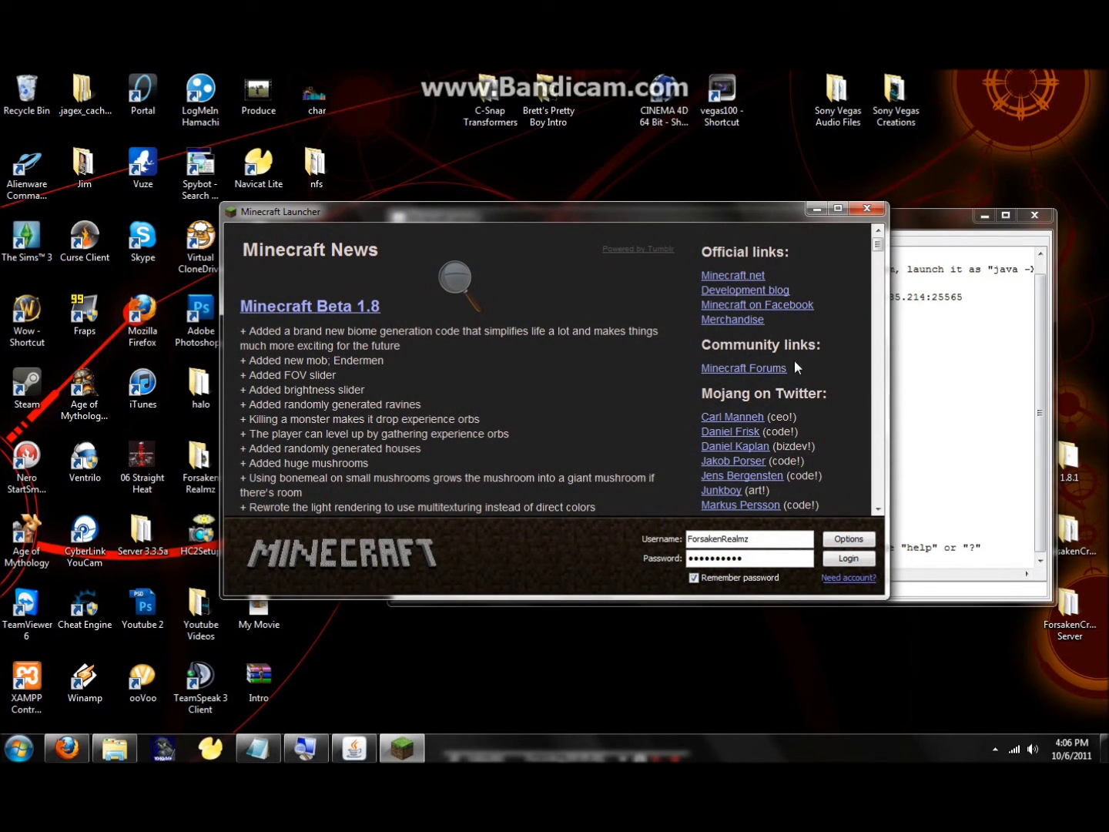
click(836, 562)
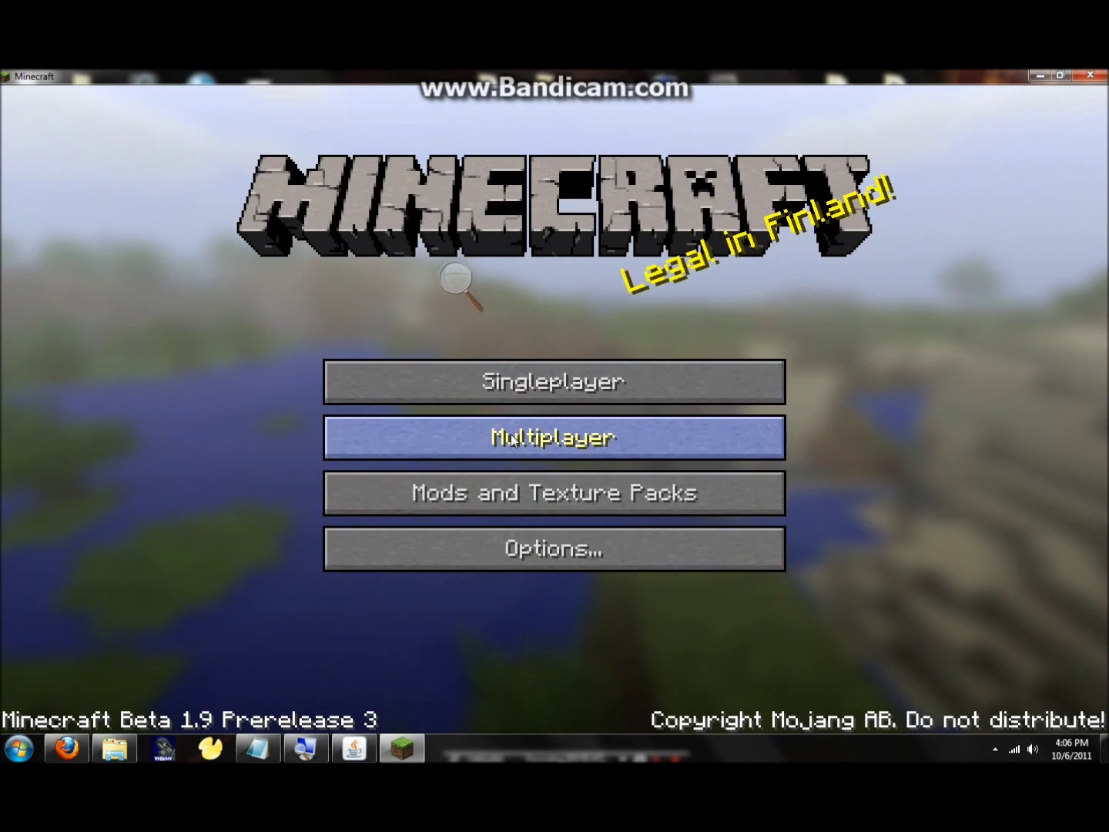
Join the multiplayer server at 5.54.135.214 through Direct Connect
click(509, 431)
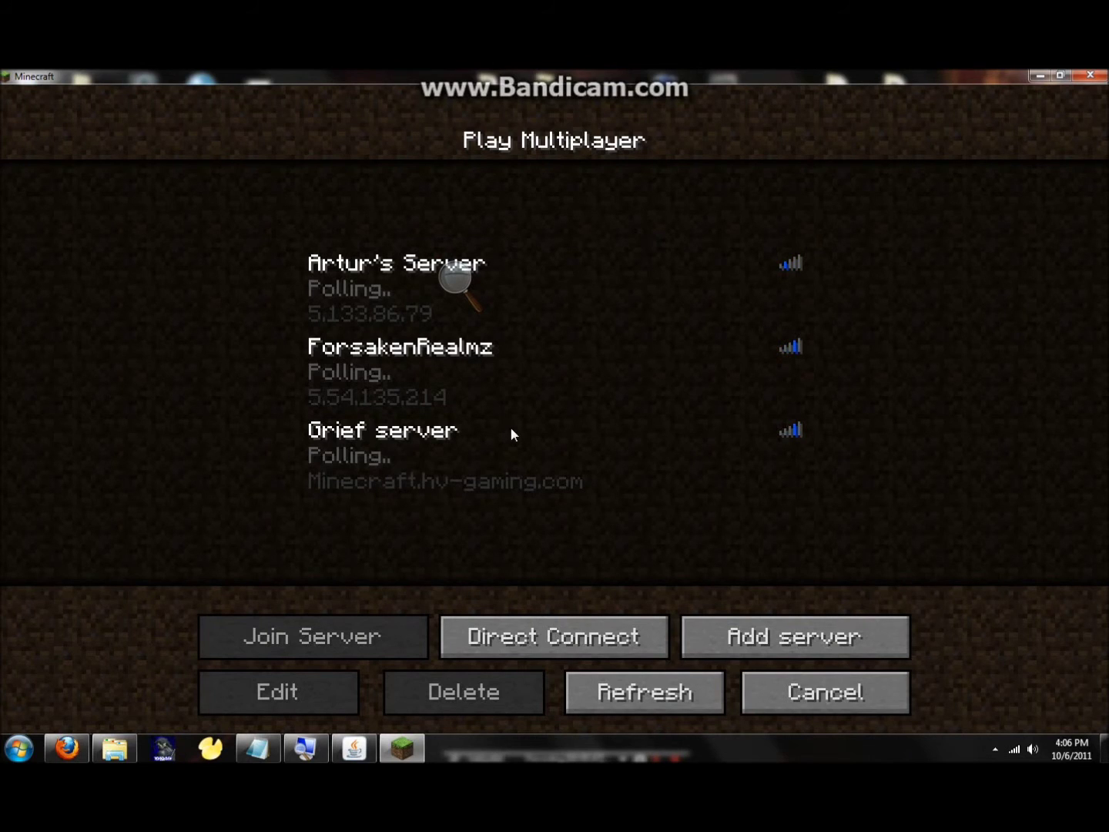
click(593, 630)
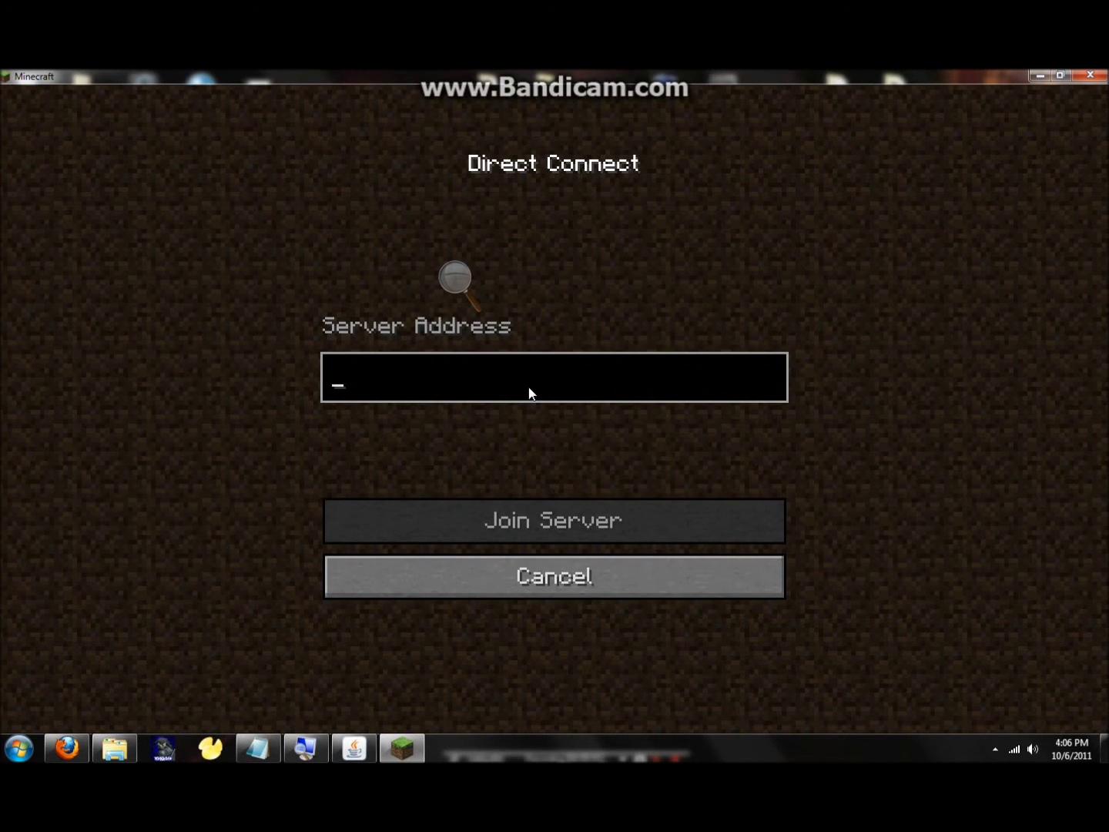
text(5.54.135.214)
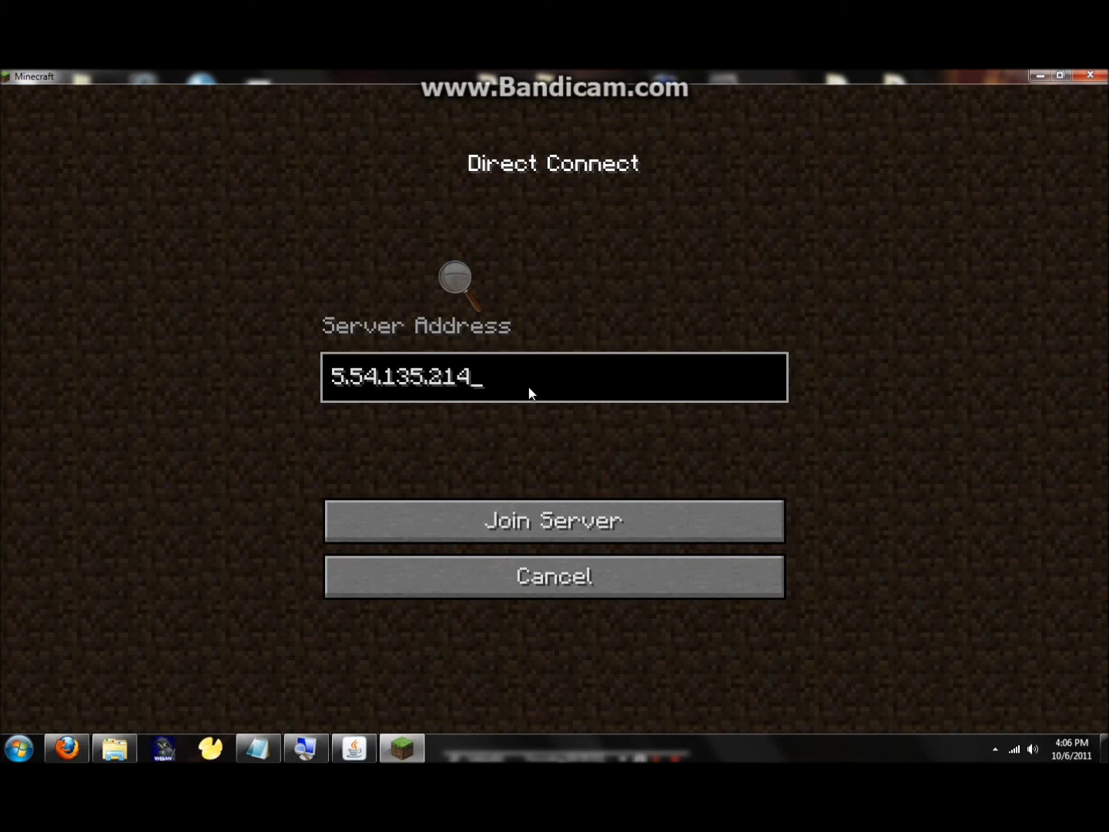
key(Return)
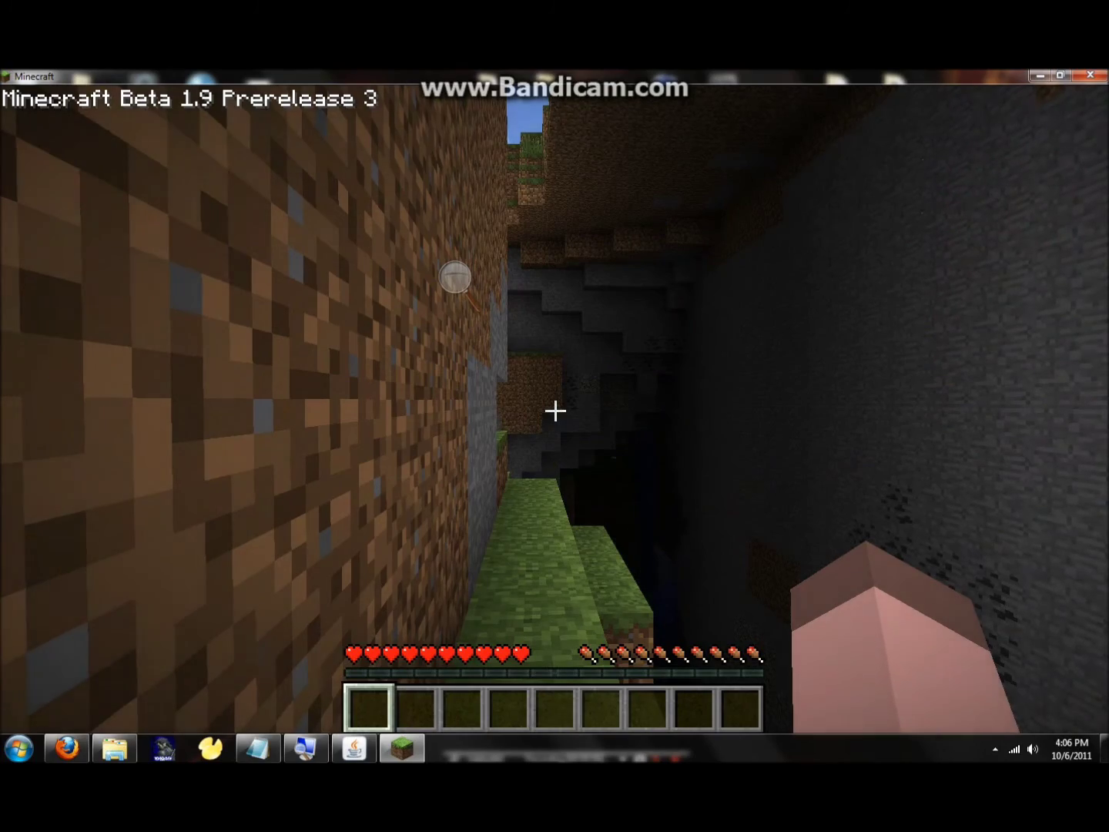
Walk and jump along the grassy ledges beside the ravine to examine the new server's world
mouse_move(555, 411)
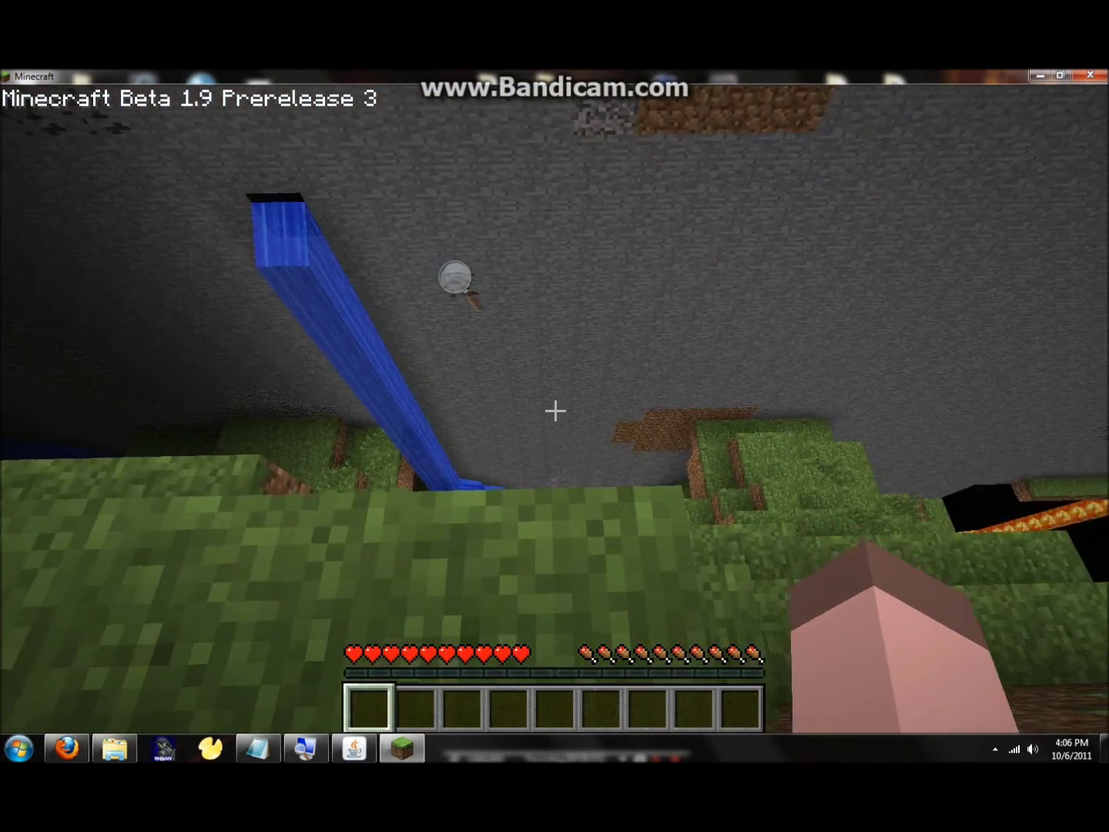
key(w)
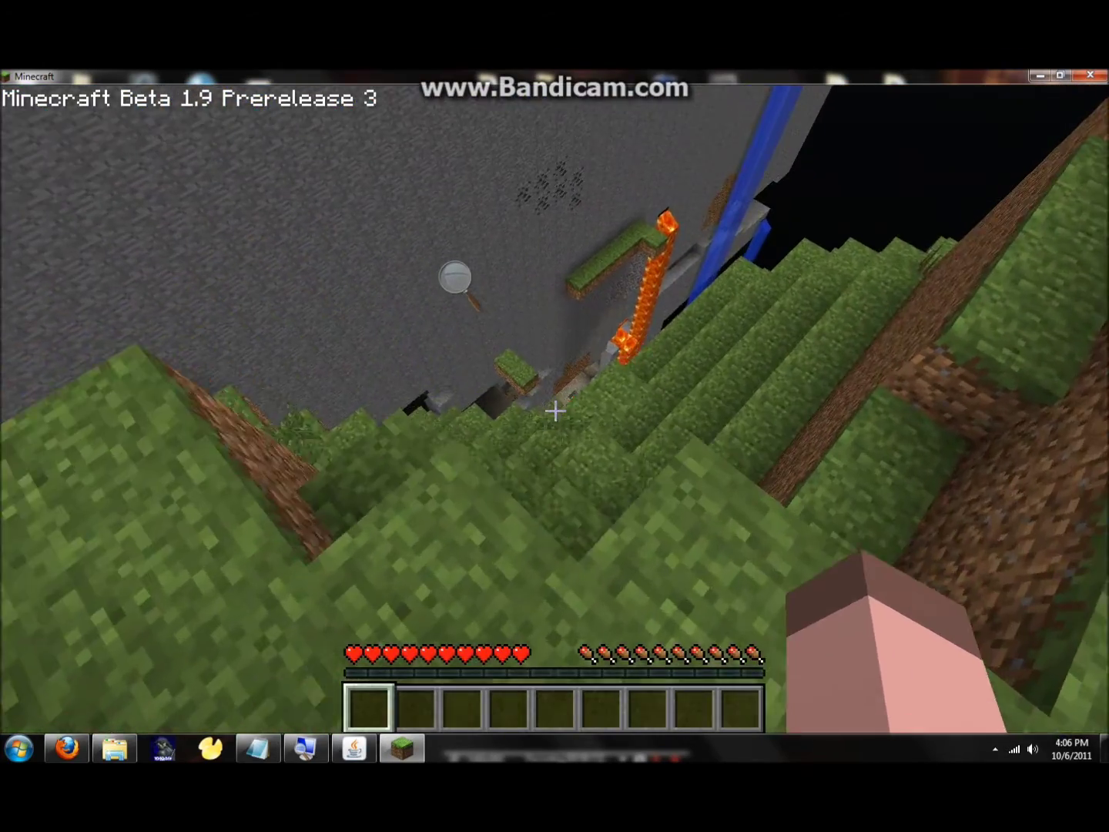
key(w)
key(w)
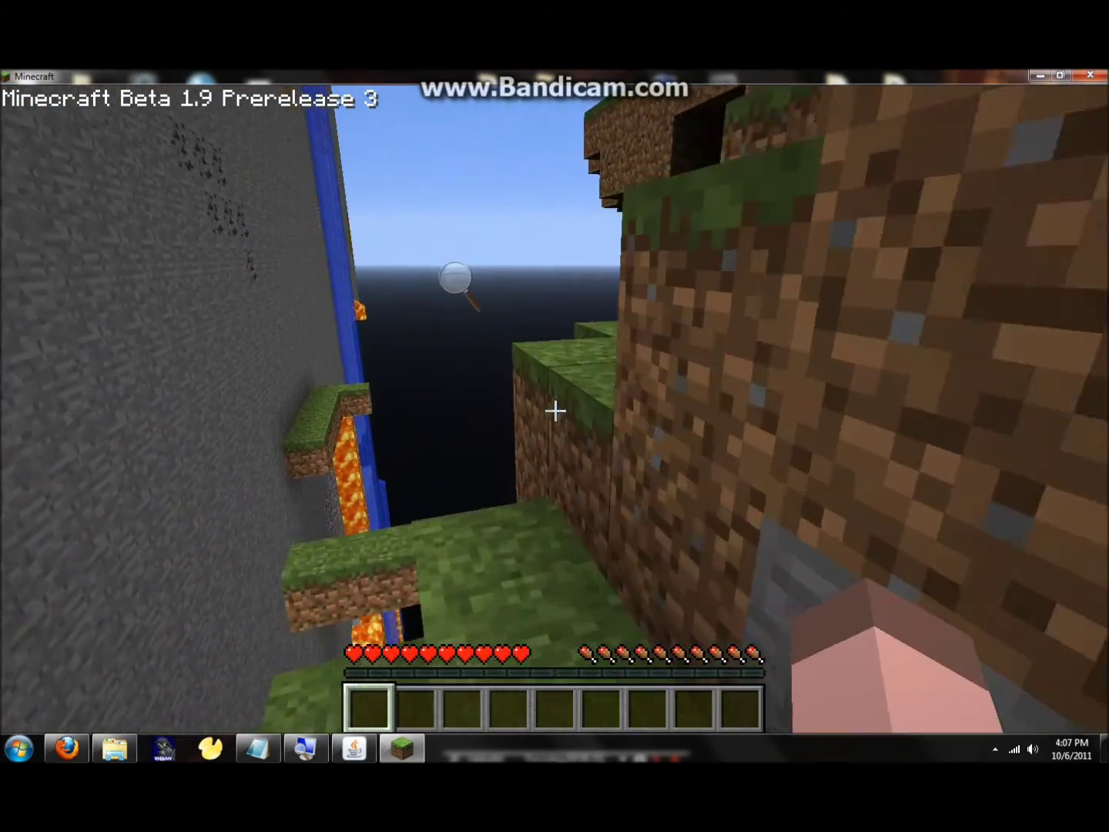
key(w)
key(space)
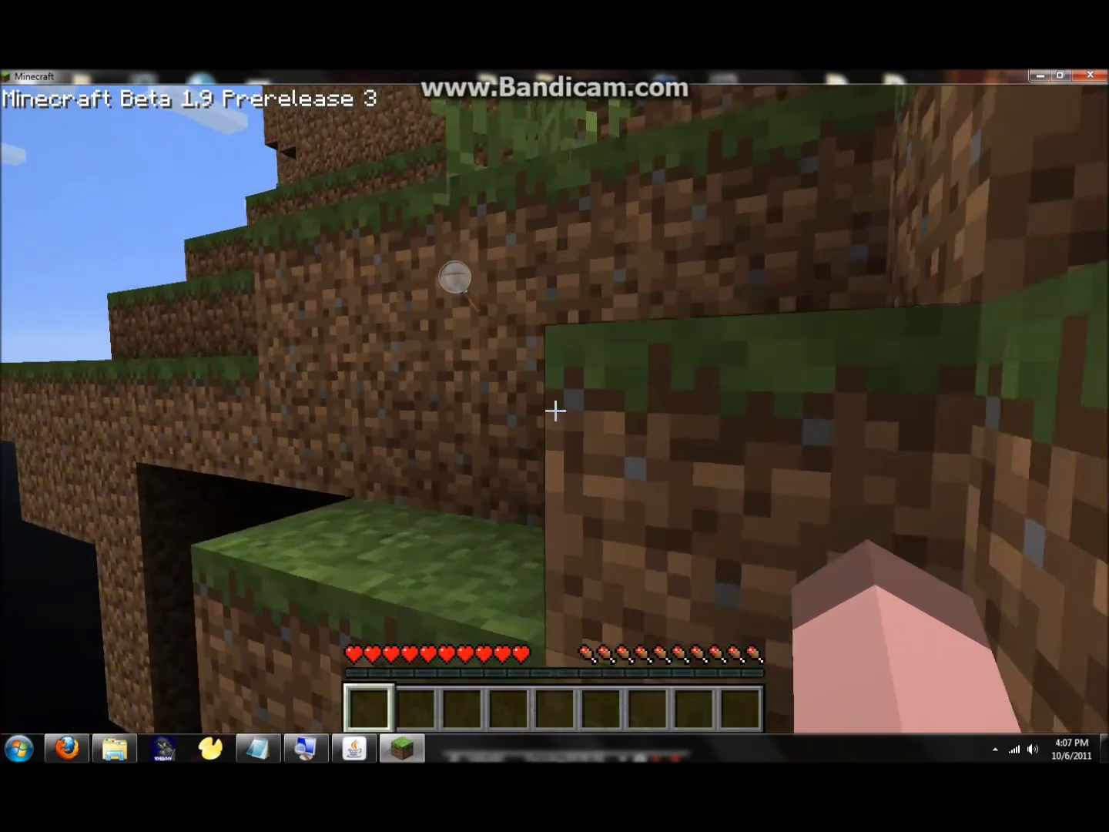
key(w)
key(space)
key(space)
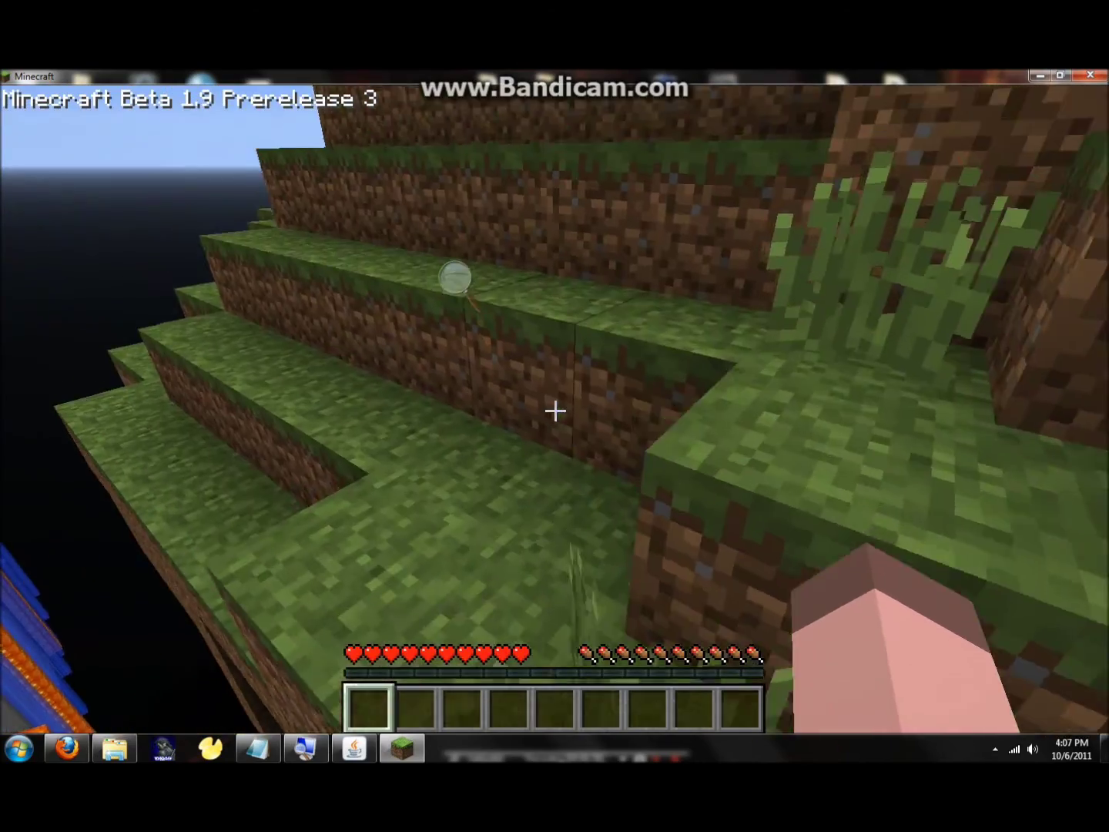
key(w)
key(space)
key(space)
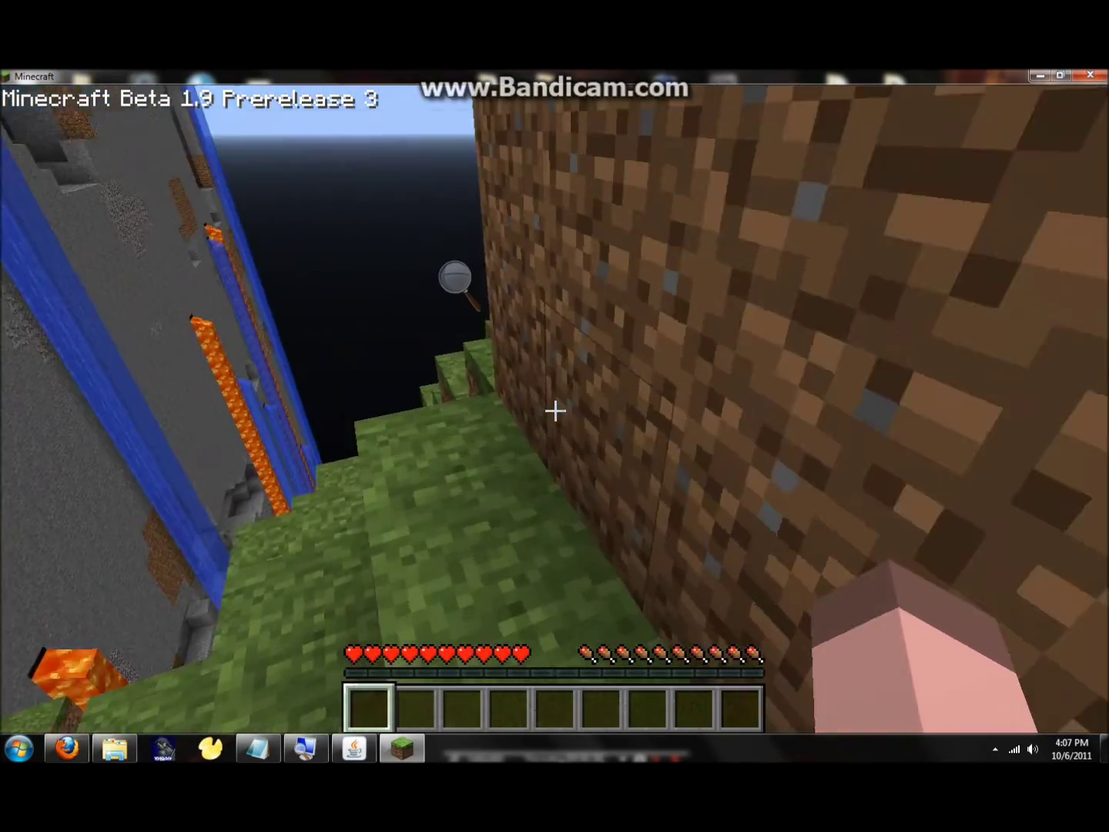
key(w)
key(space)
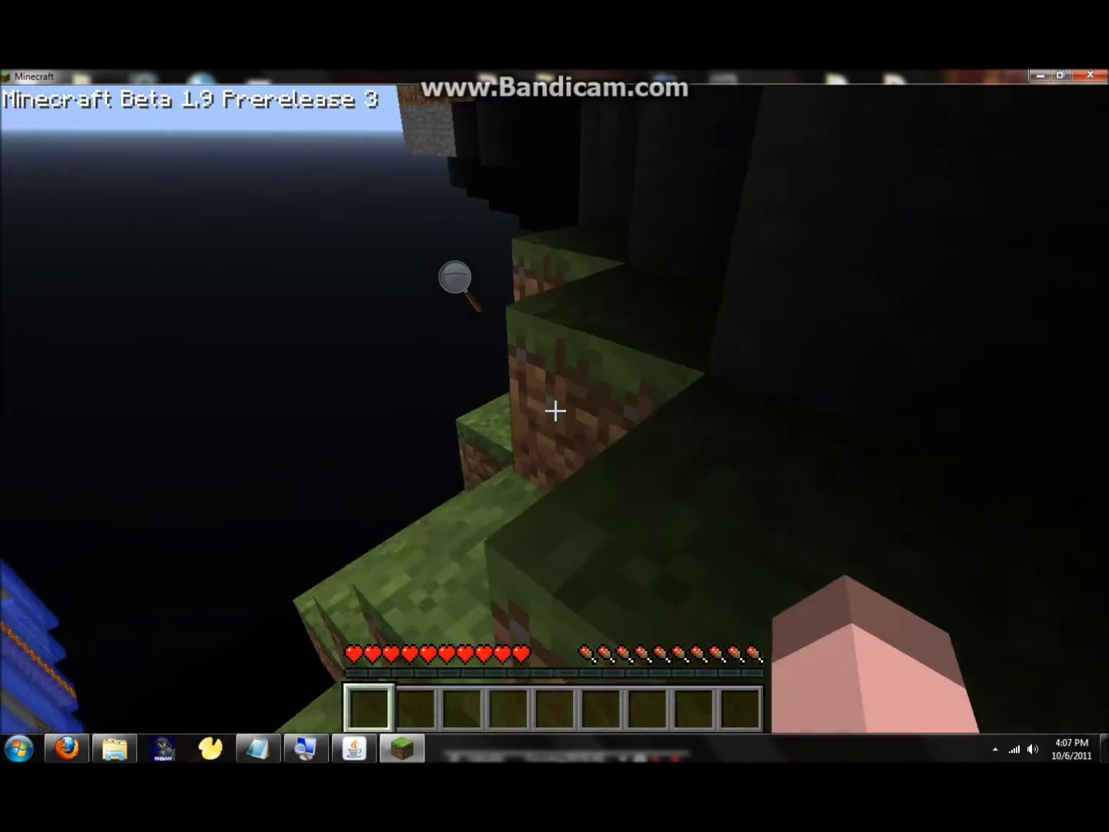
key(w)
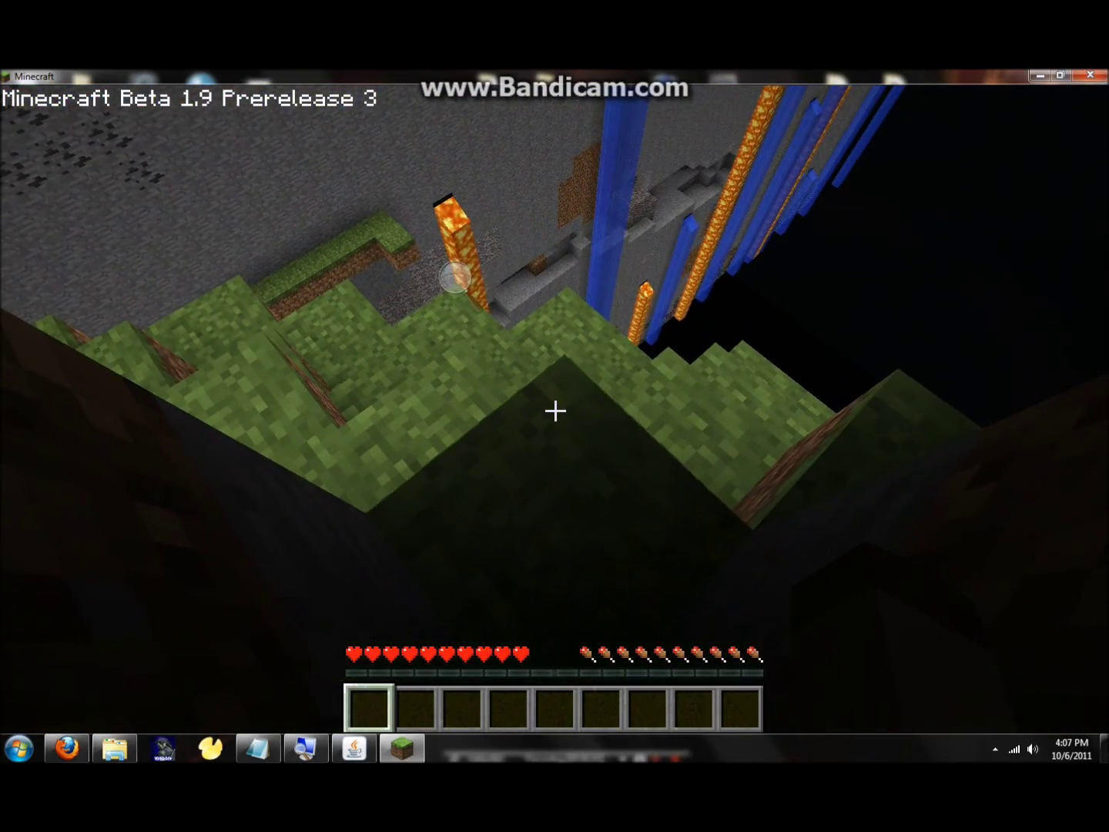
key(w)
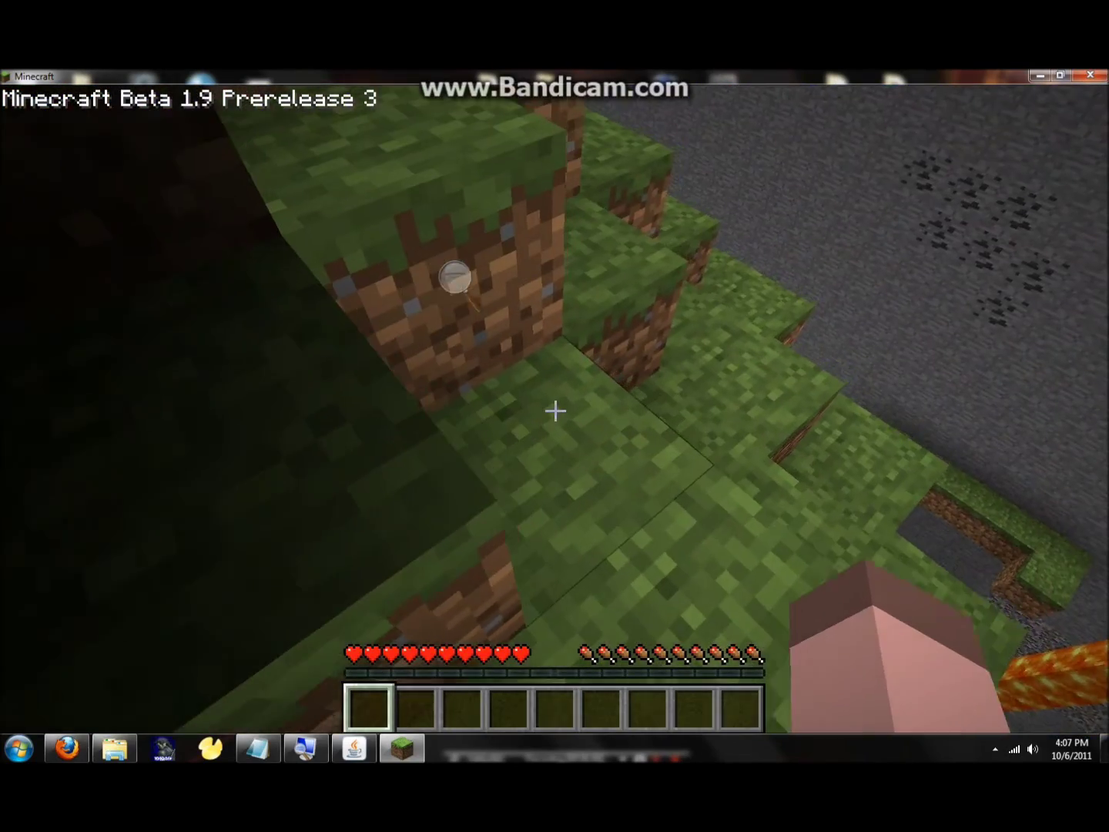